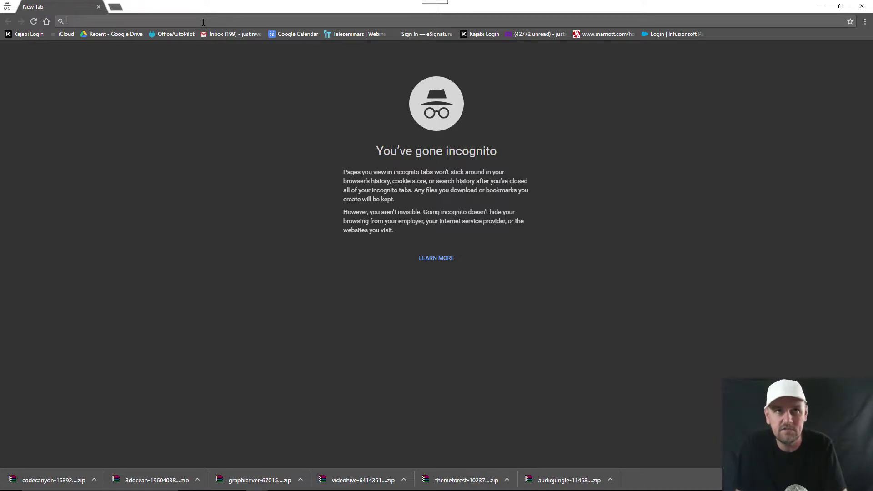
Step: Load canva.com in Chrome and set the page zoom to 150%
type("canva.com")
key("Return")
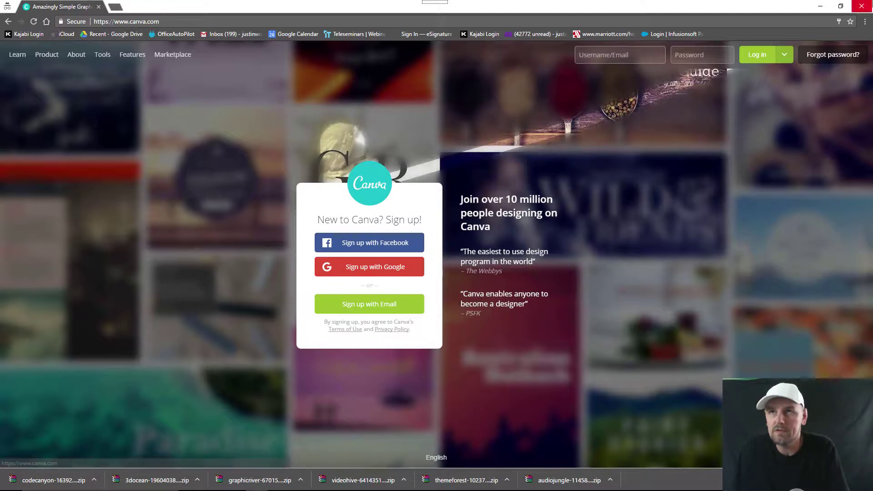
left_click(864, 21)
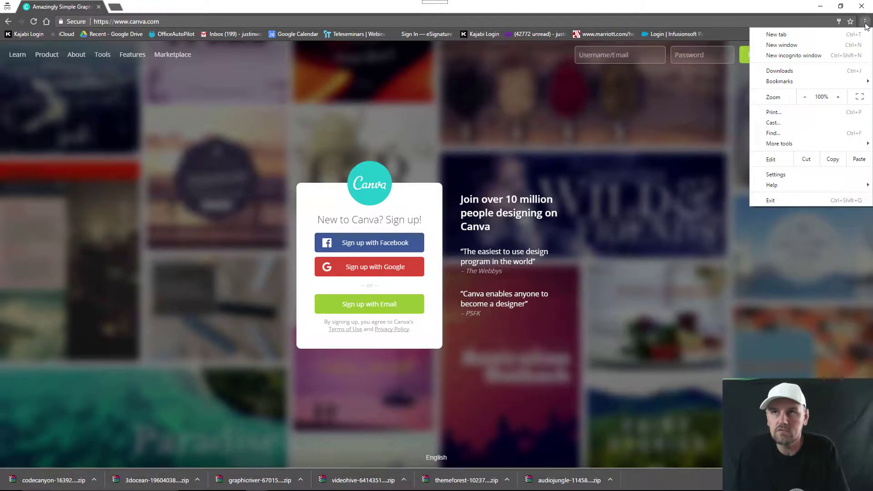
left_click(837, 97)
left_click(838, 97)
left_click(838, 97)
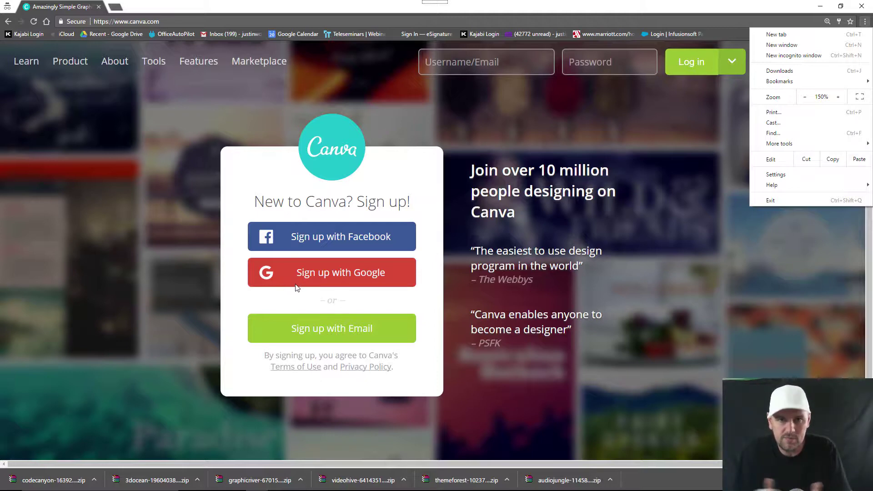
Step: Start an email sign-up and enter your full name and e-mail address, confirming the e-mail
left_click(310, 330)
left_click(310, 331)
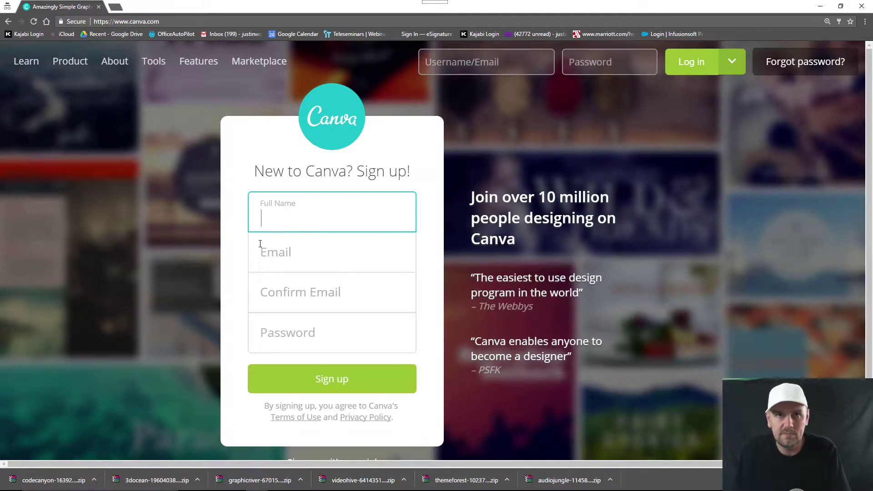
type("Justin ")
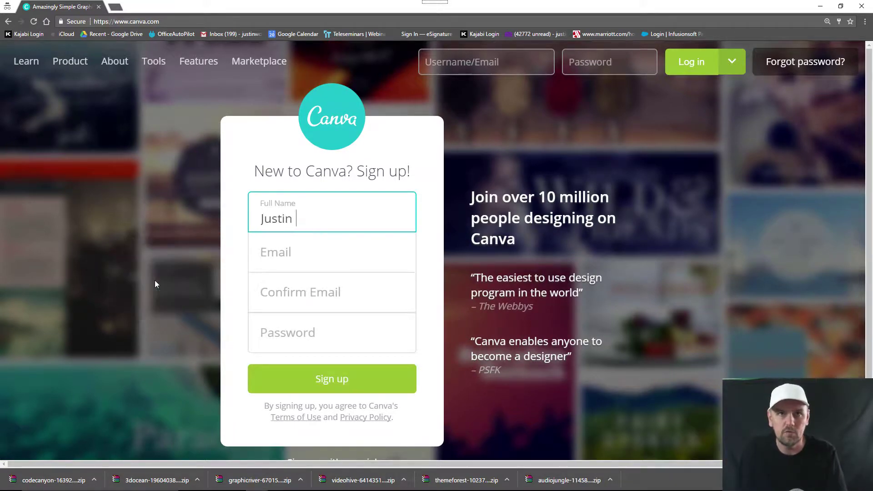
type("womac")
key("BackSpace")
key("BackSpace")
key("BackSpace")
key("BackSpace")
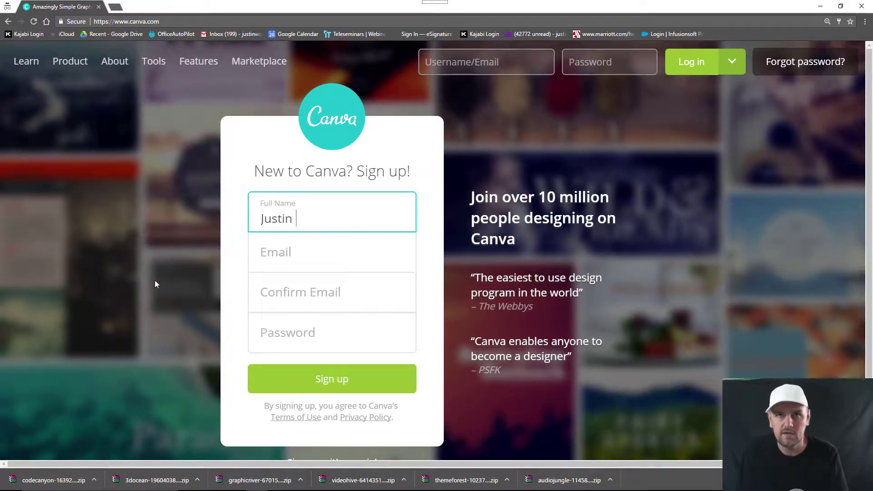
type("Womack")
key("Tab")
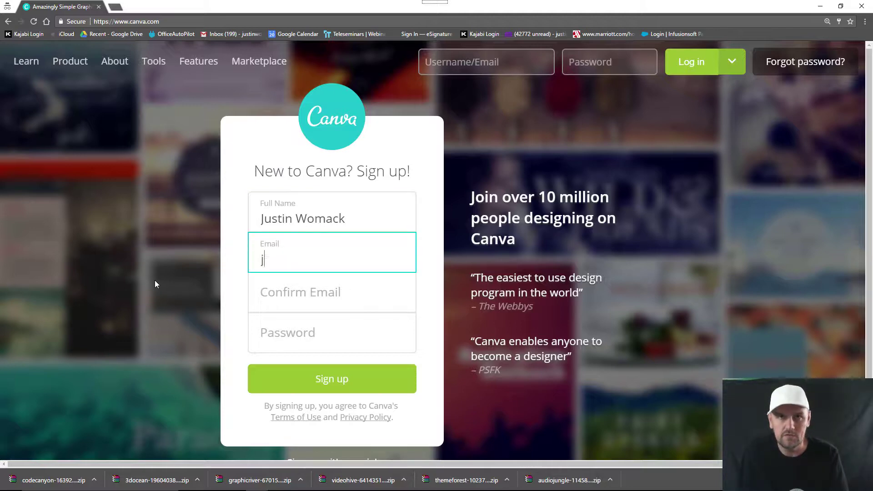
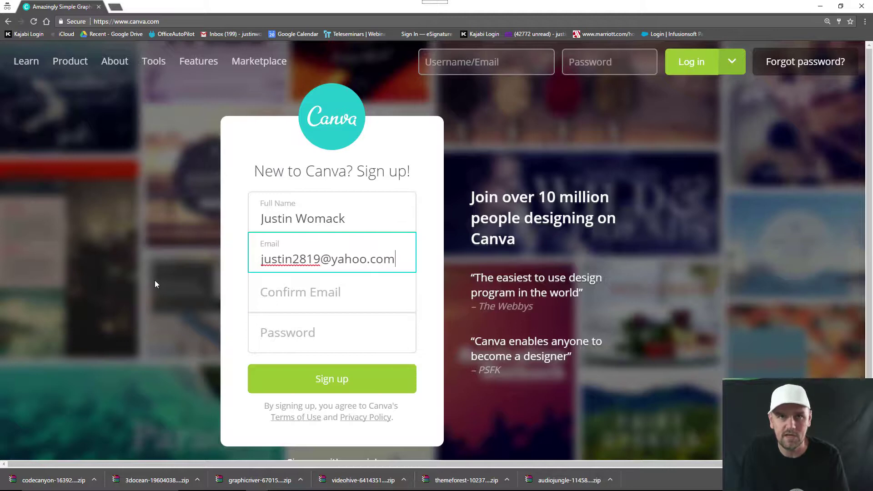
key("Tab")
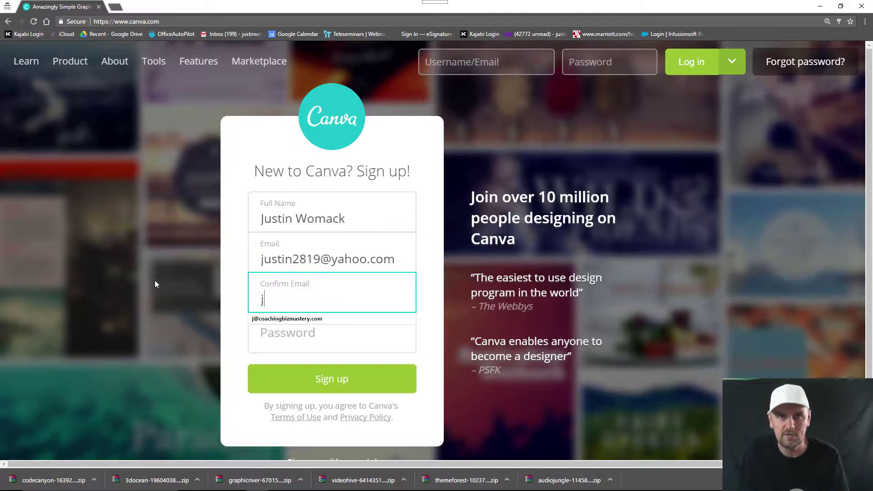
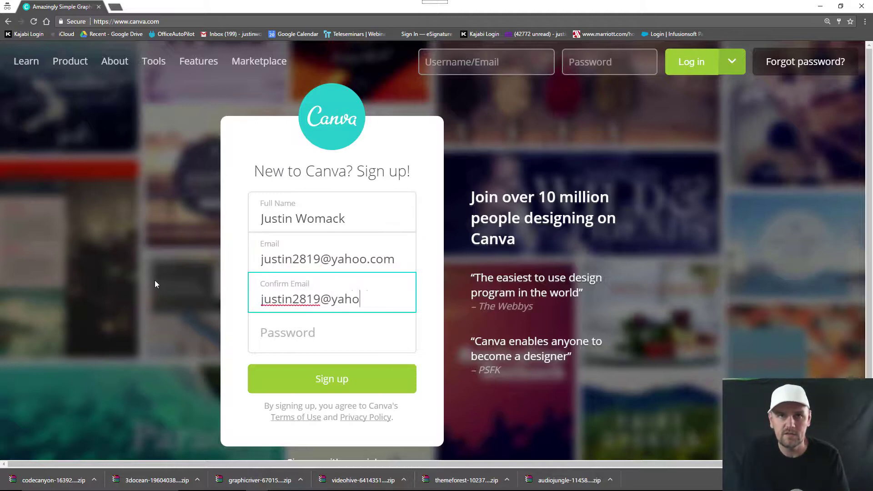
Step: Enter a strong account password and submit the sign-up
key("Tab")
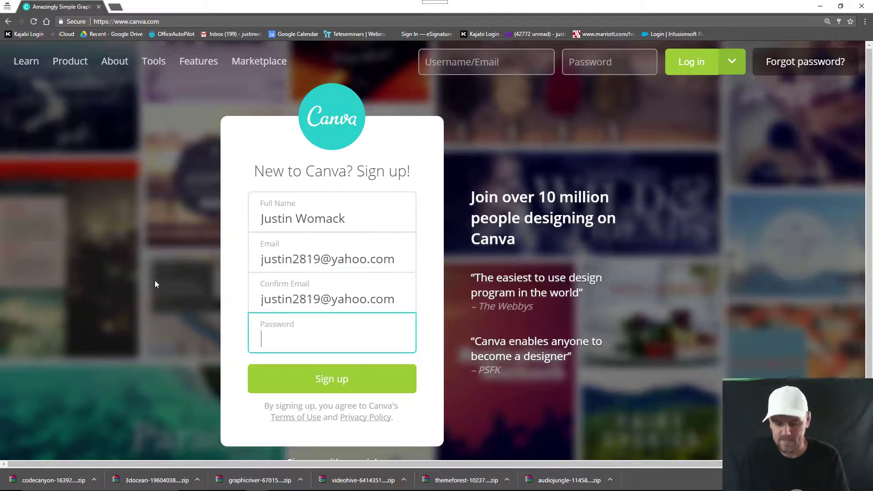
type("***")
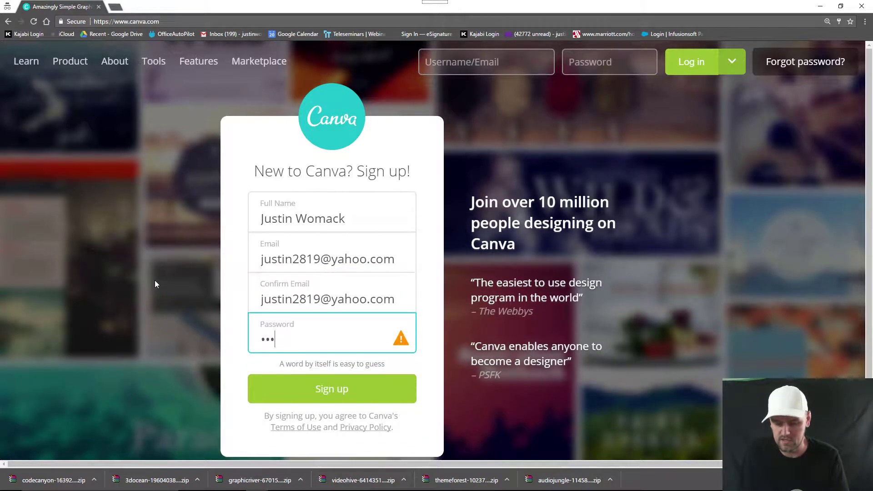
key("BackSpace")
key("BackSpace")
key("BackSpace")
type("*******")
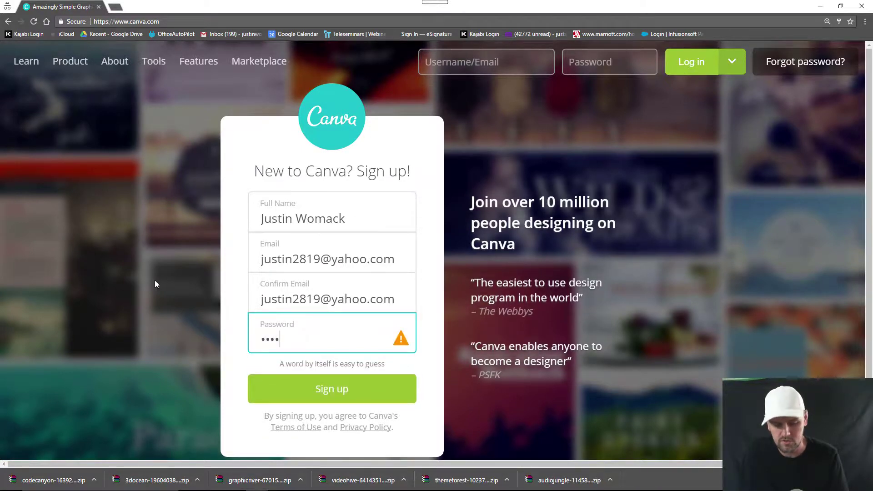
type("**")
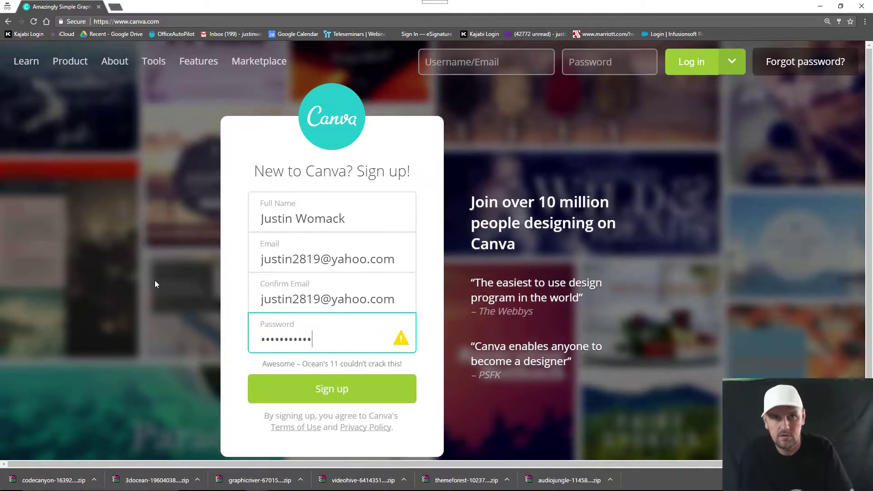
left_click(323, 389)
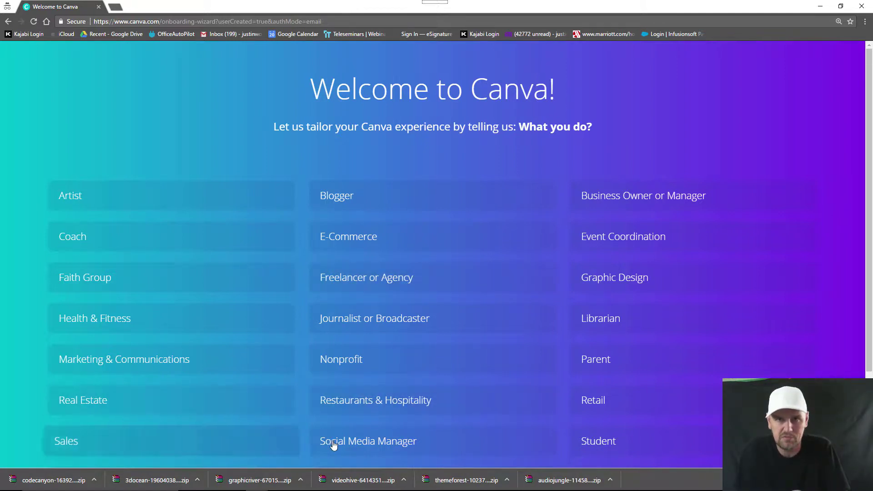
Step: Pick Social Media Manager as occupation and choose 'Not sure? Play with Canva' to reach the editor
left_click(361, 441)
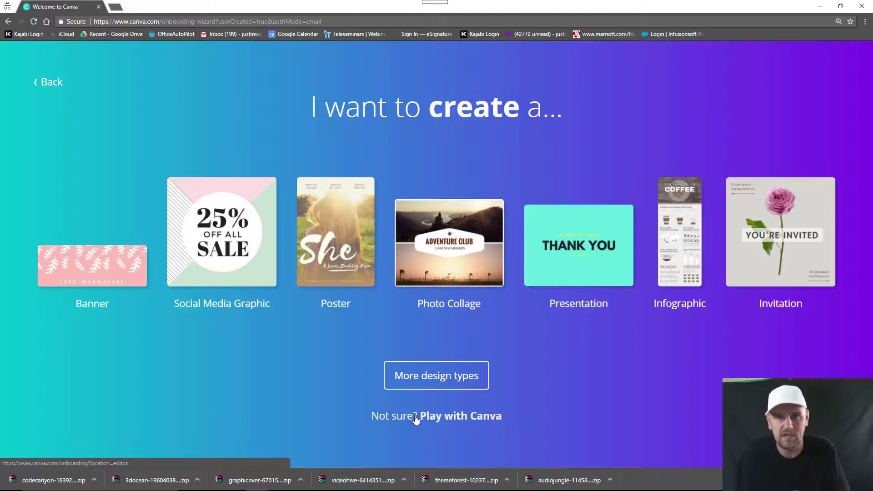
left_click(416, 419)
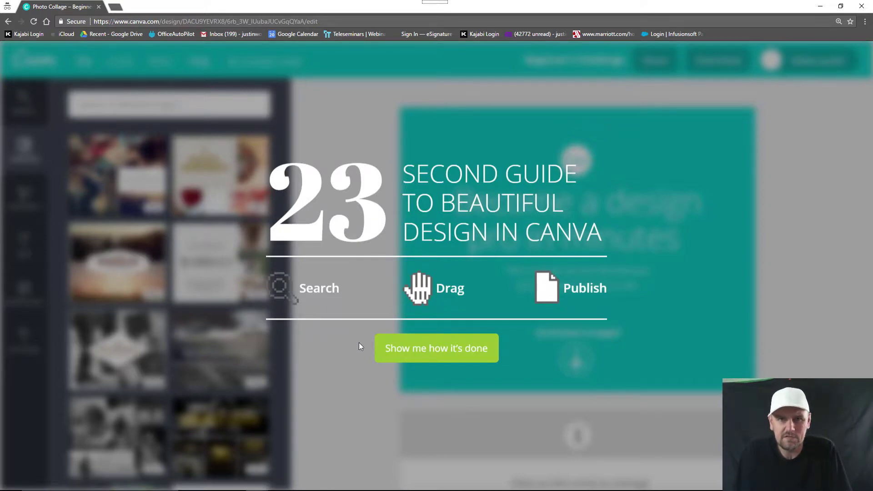
Step: Choose 'Show me how it's done' on the 23 second guide to clear the intro
left_click(408, 350)
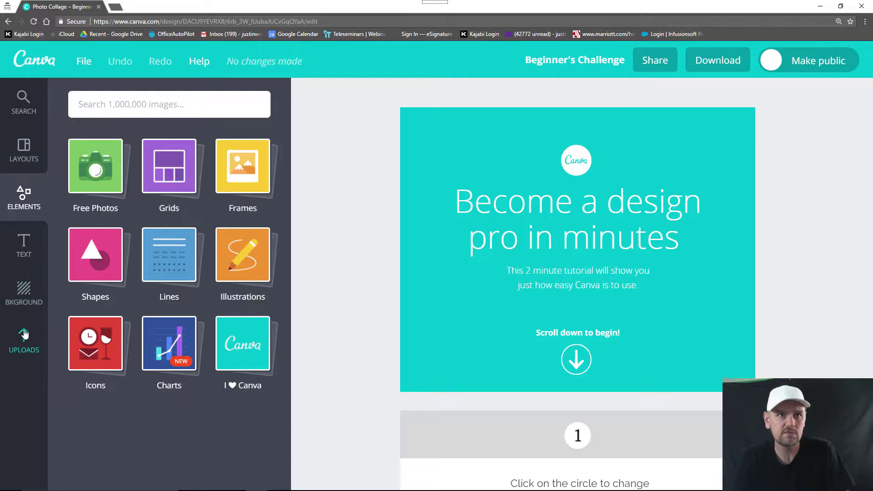
Step: View the design's file details (25 cm × 20 cm Photo Collage), dismiss Magic Resize, and go home
left_click(19, 105)
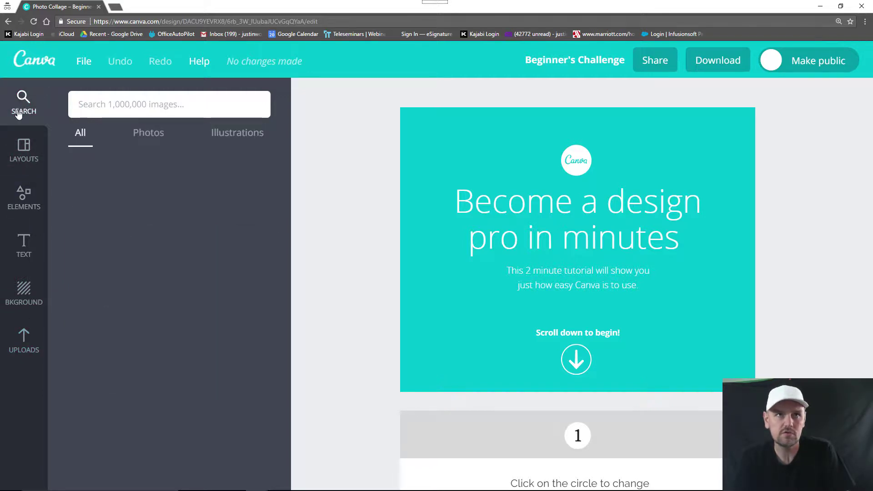
left_click(82, 62)
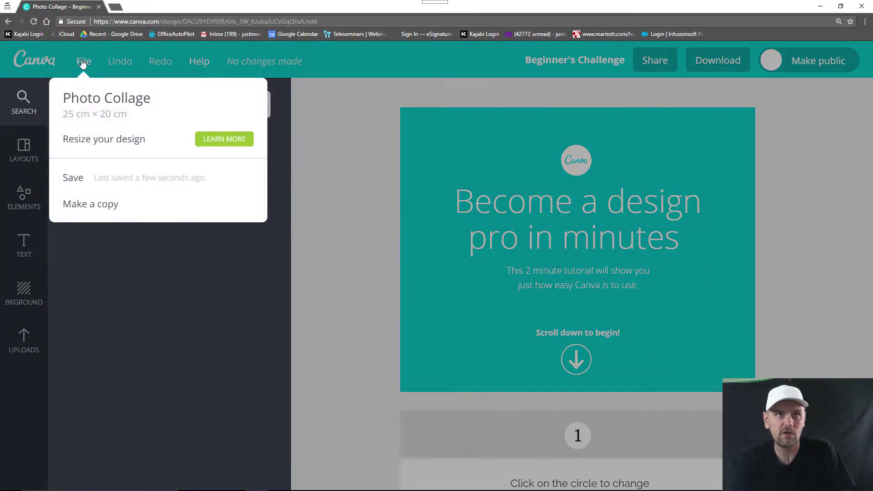
left_click(236, 143)
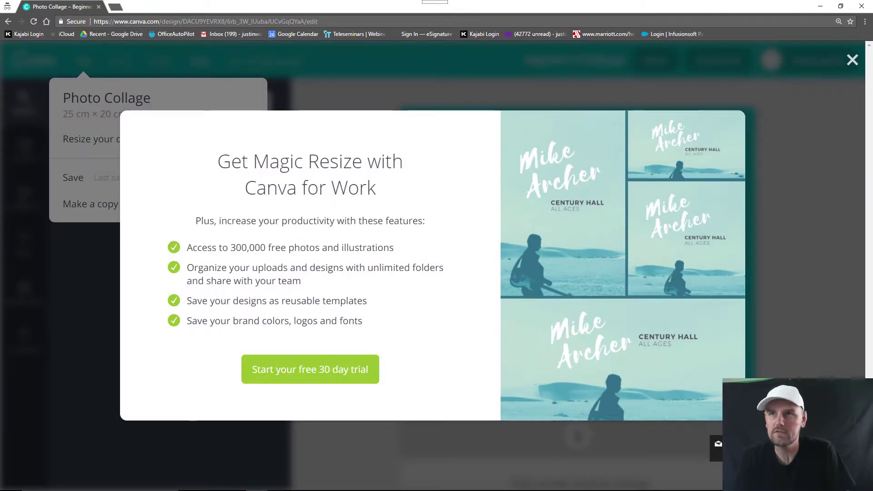
left_click(852, 60)
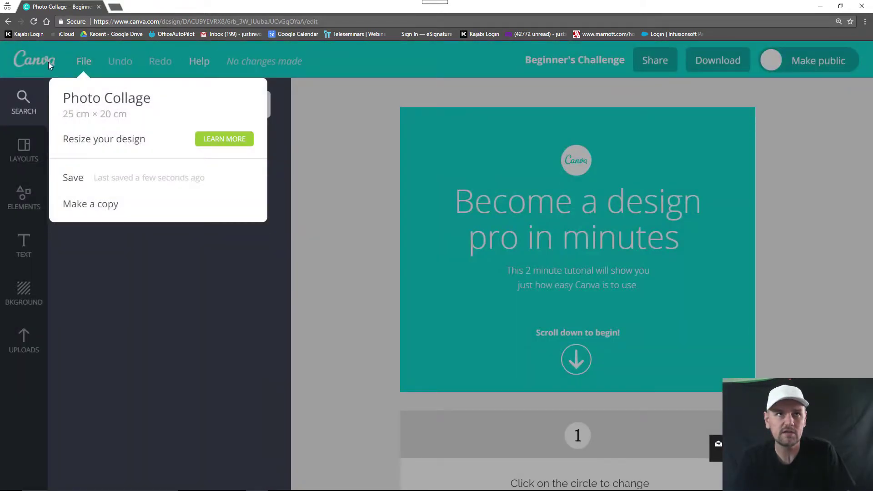
left_click(47, 62)
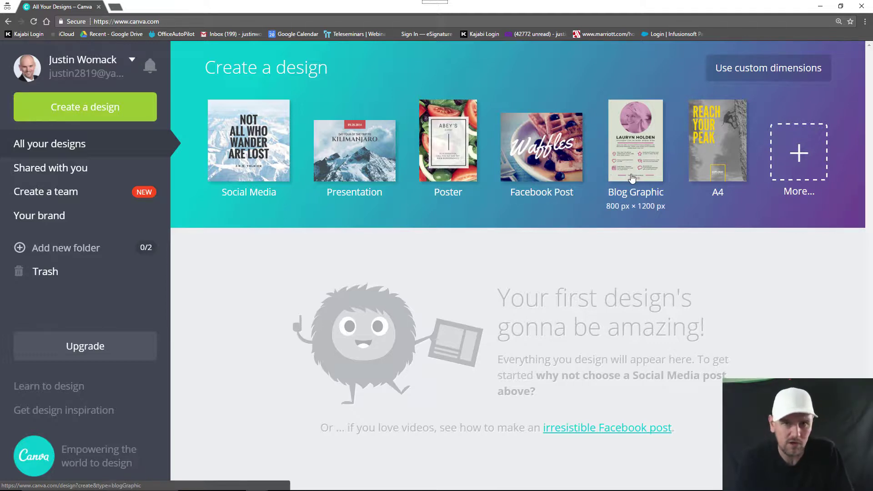
Step: Find Social Media & Email Headers in the design types and create a LinkedIn Banner
left_click(813, 170)
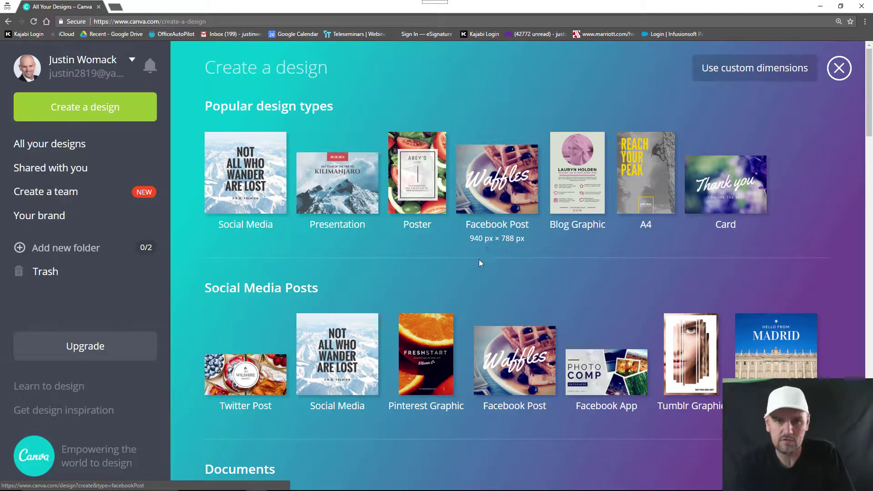
scroll(480, 288, "down", 4)
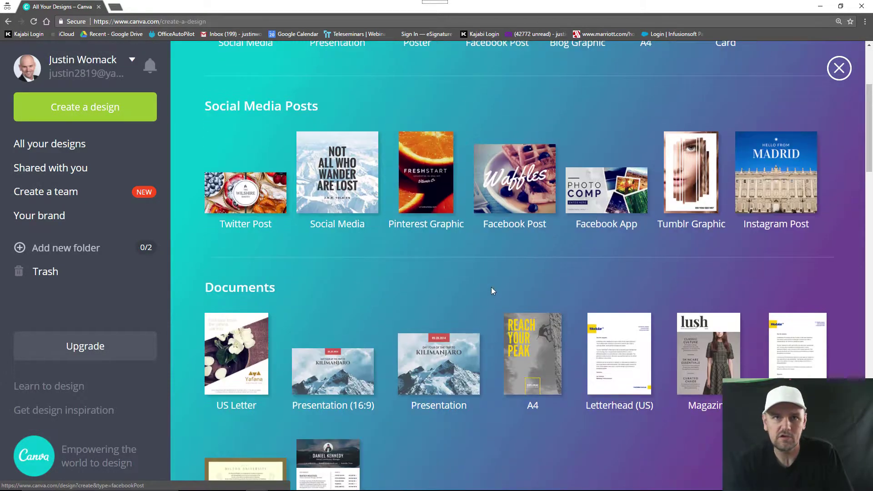
scroll(543, 276, "down", 5)
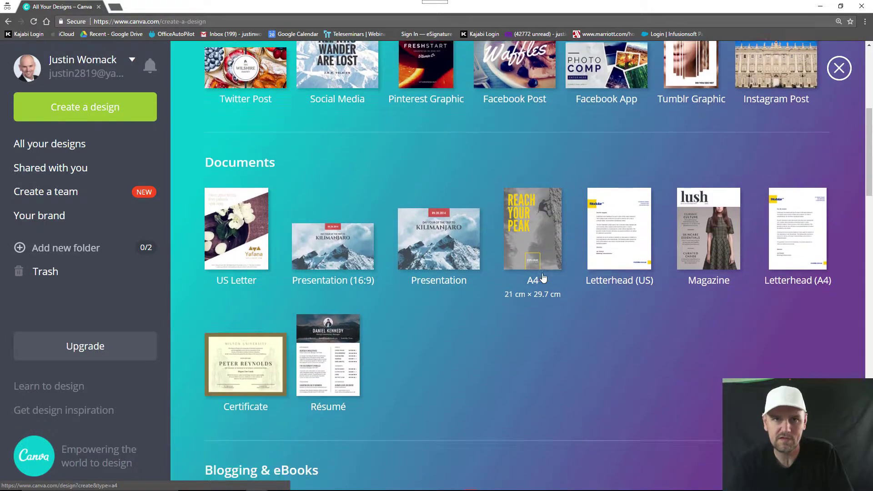
scroll(545, 283, "down", 8)
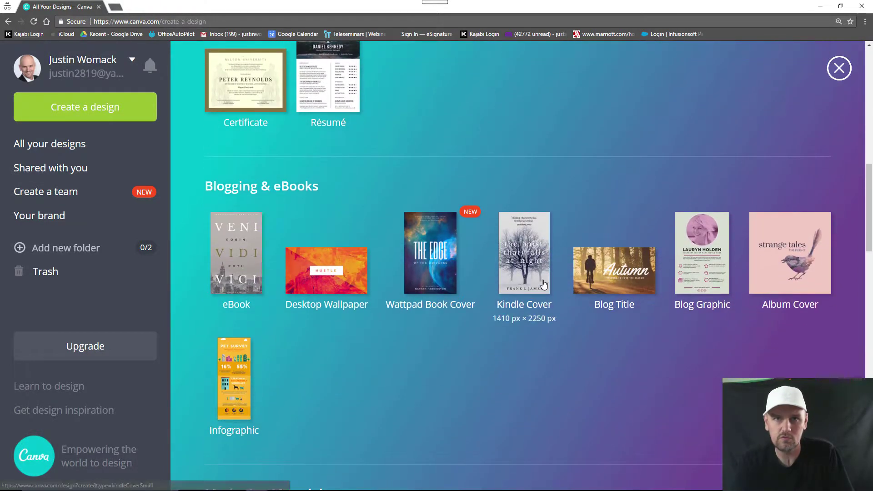
scroll(544, 283, "down", 8)
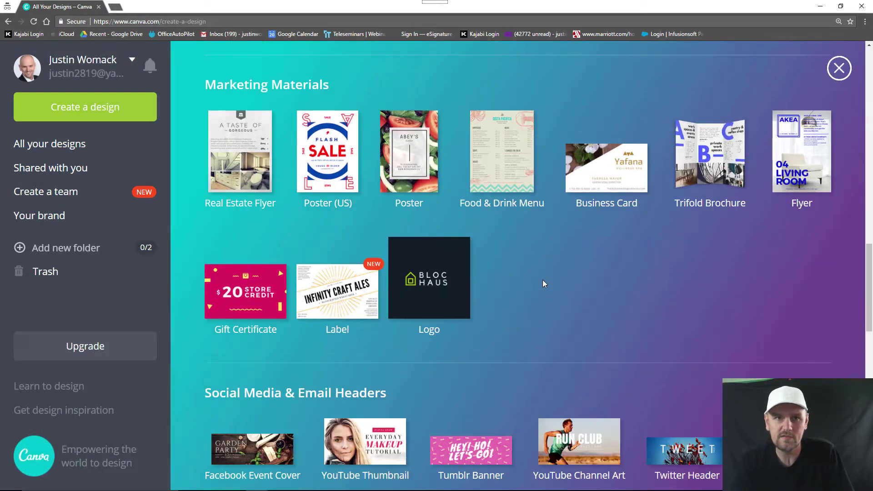
scroll(542, 280, "down", 2)
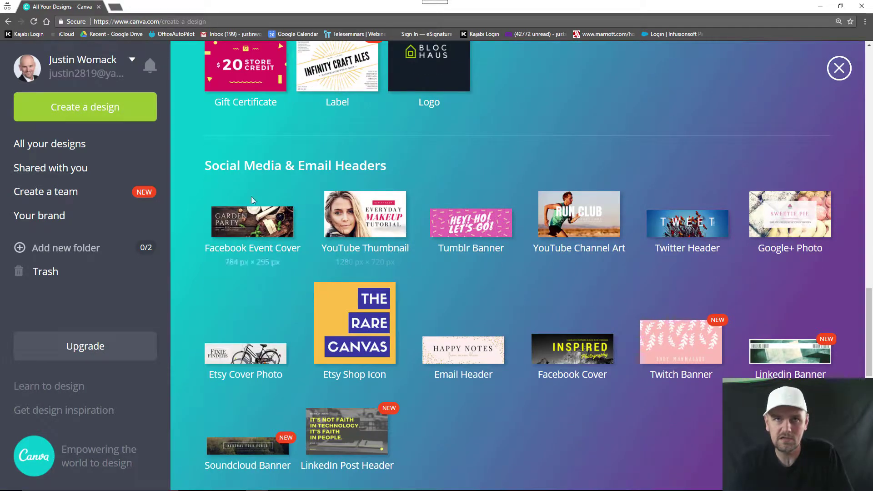
left_click_drag(200, 165, 394, 165)
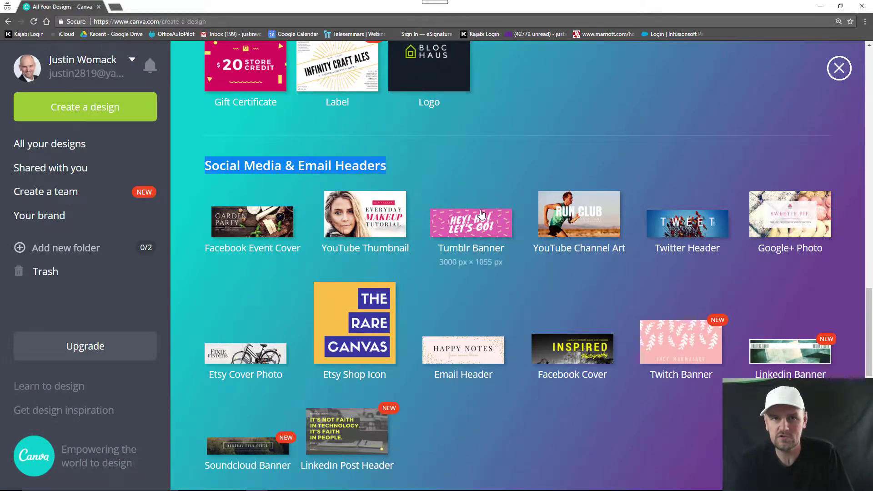
scroll(475, 218, "down", 2)
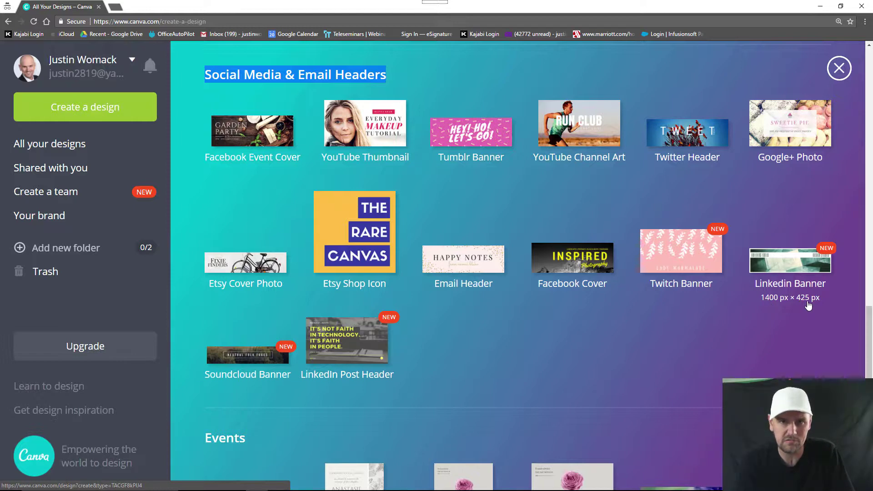
left_click(798, 265)
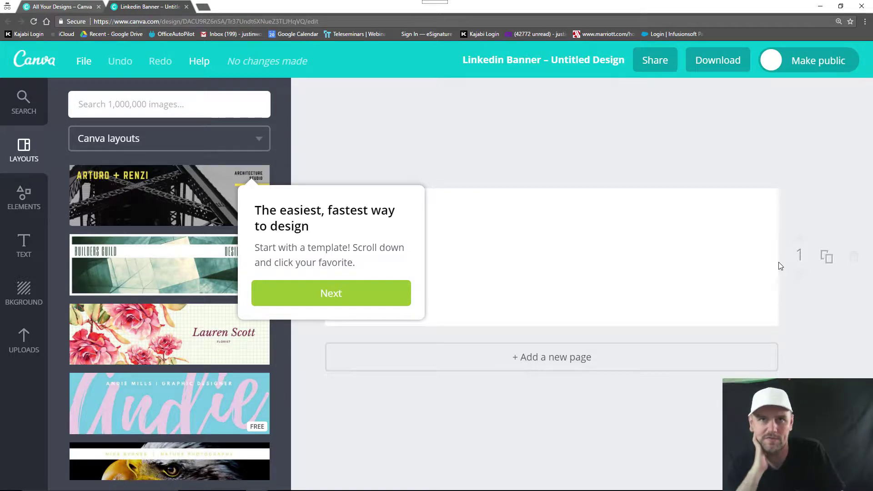
Step: Step through all welcome tour tips and close the last one with Got it!
left_click(387, 302)
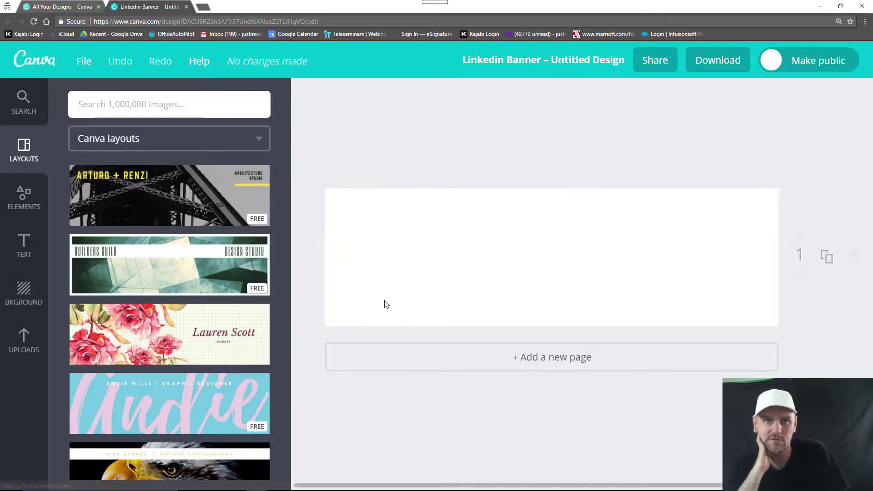
left_click(485, 192)
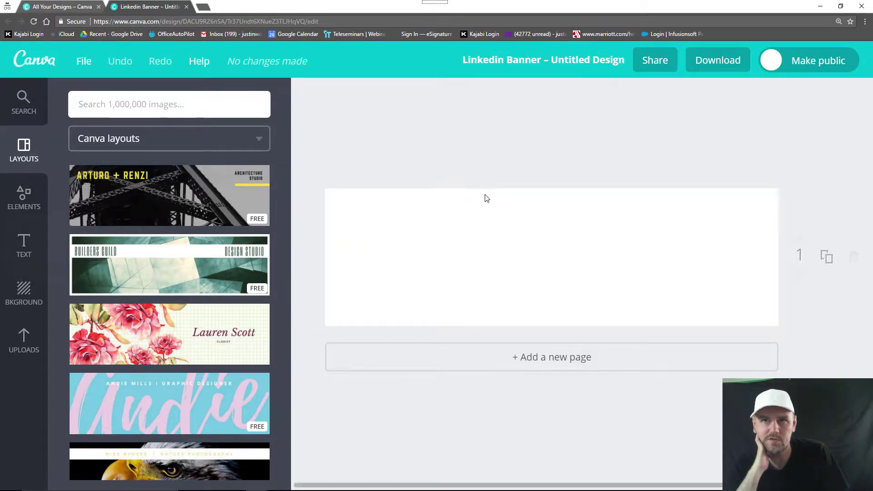
left_click(155, 327)
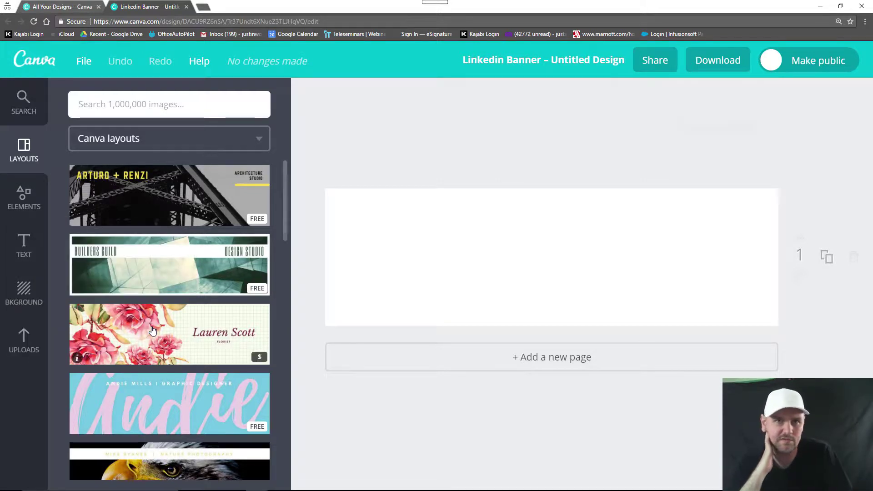
left_click(661, 197)
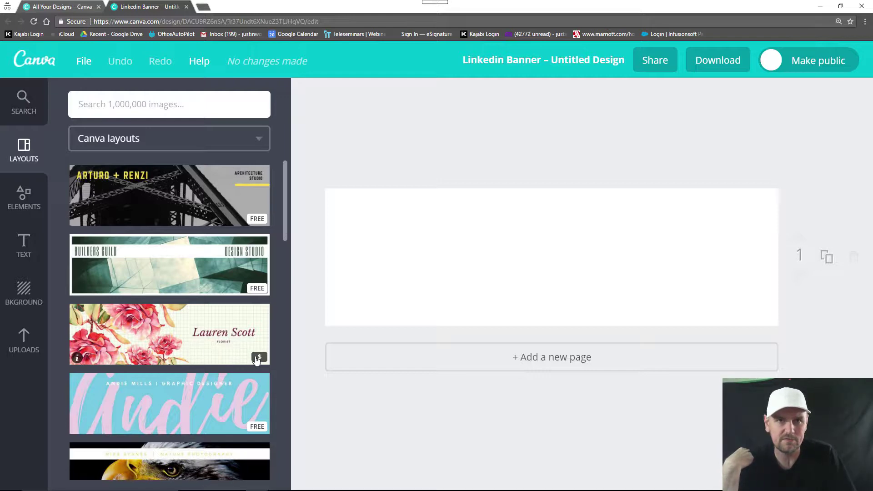
Step: Apply the floral watercolor roses layout and download the banner as a PNG
left_click(257, 359)
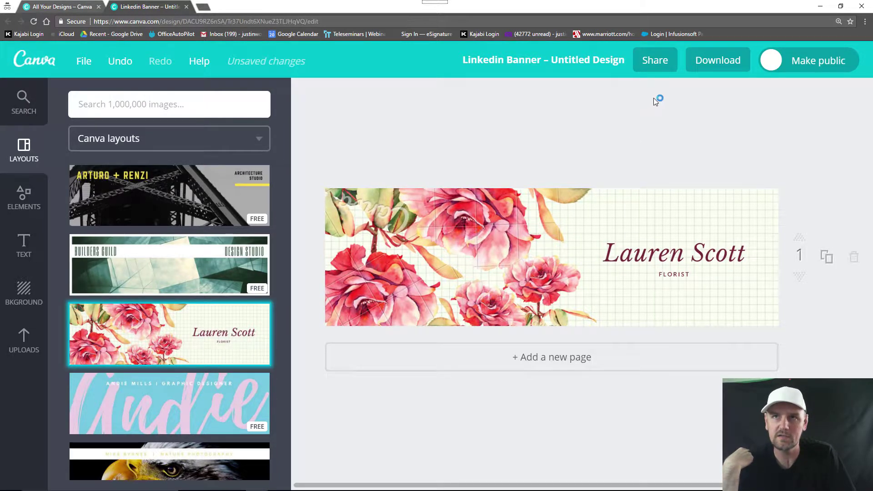
left_click(711, 72)
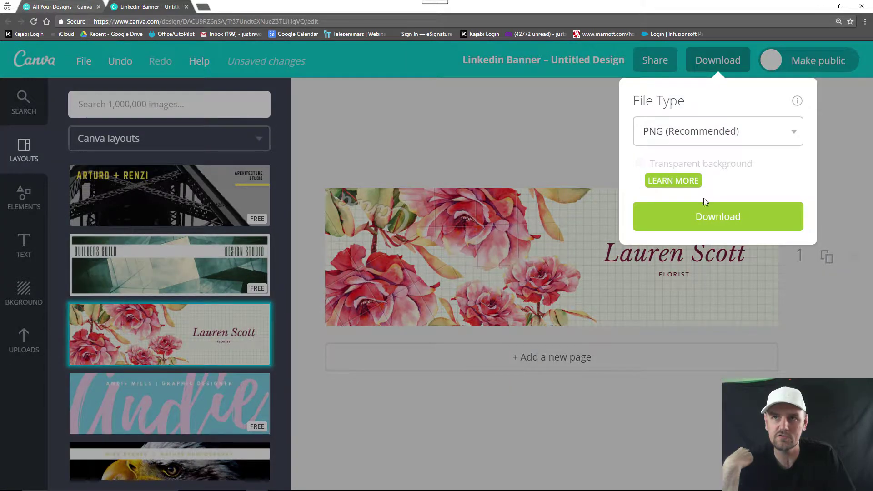
left_click(702, 215)
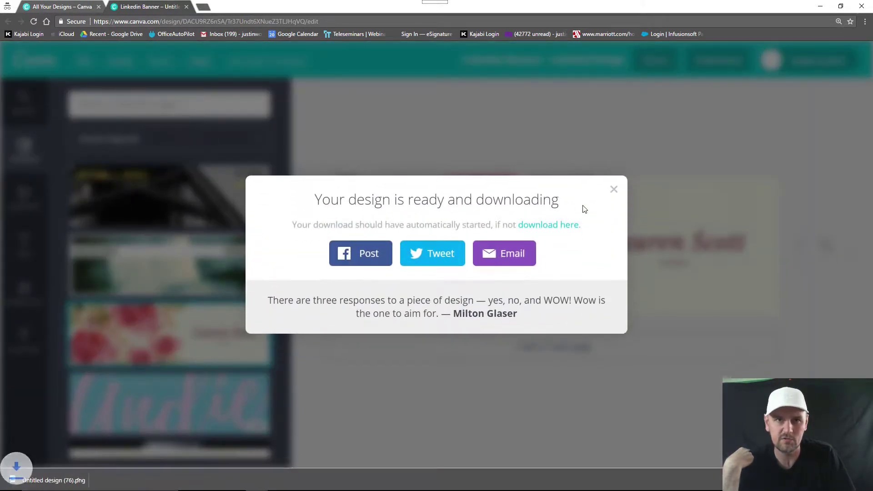
left_click(613, 189)
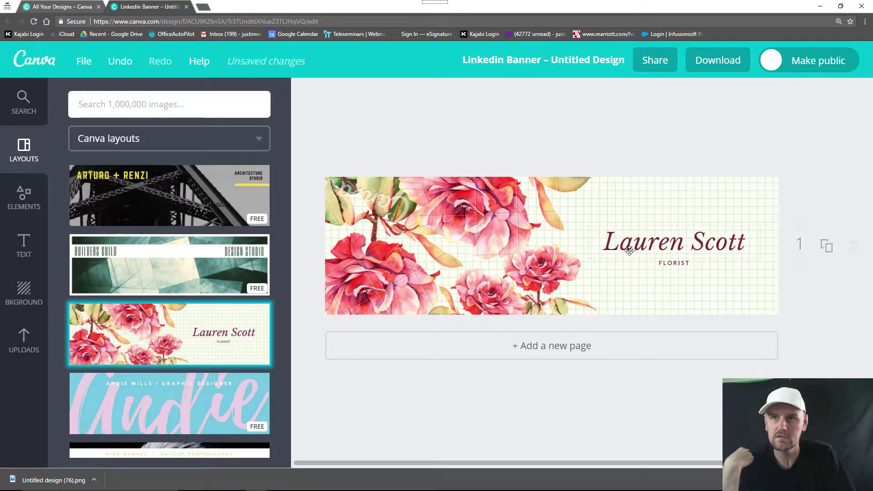
left_click(629, 250)
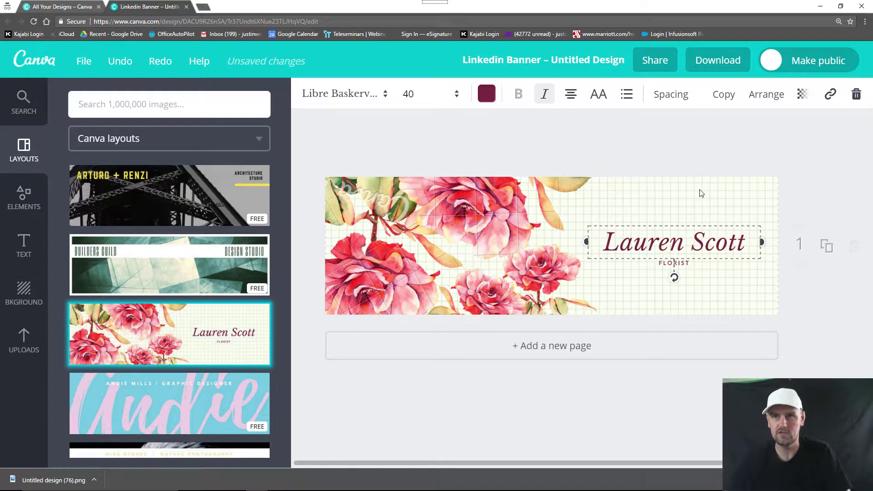
Step: Replace the sample headline name with your own full name
left_click_drag(746, 243, 615, 244)
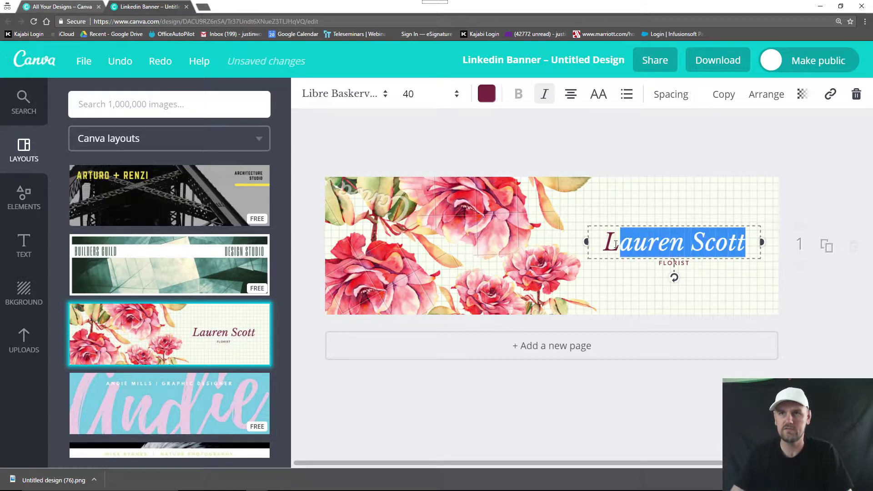
key("BackSpace")
key("BackSpace")
type("JU")
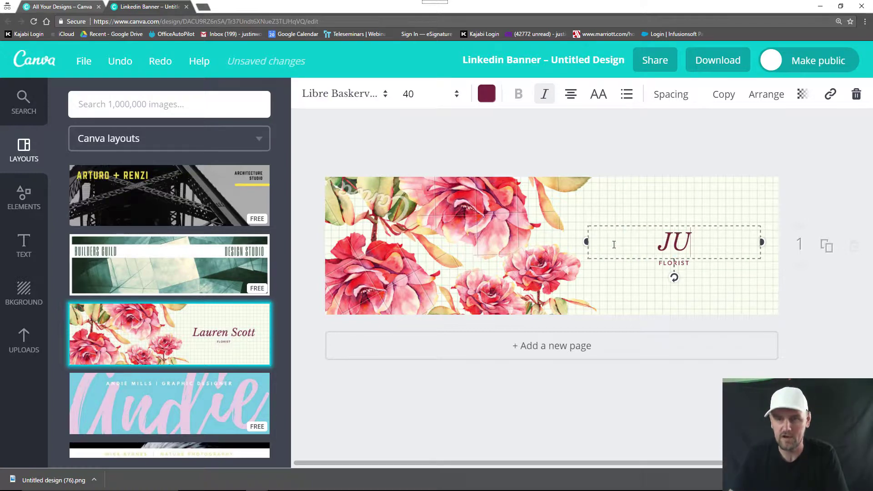
key("BackSpace")
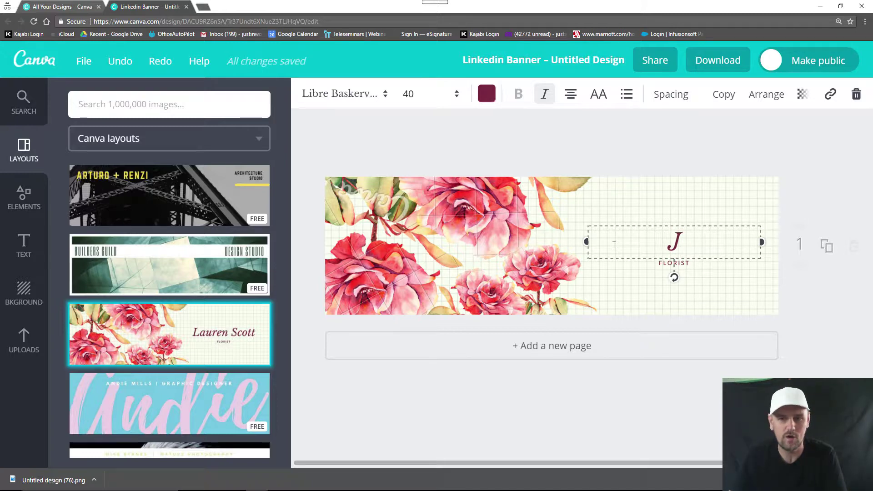
type("ustin Womack")
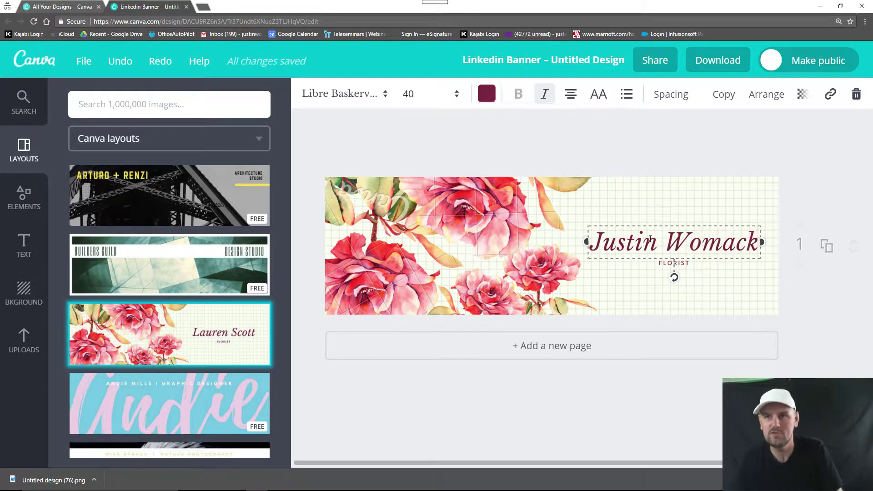
left_click(643, 148)
left_click(704, 60)
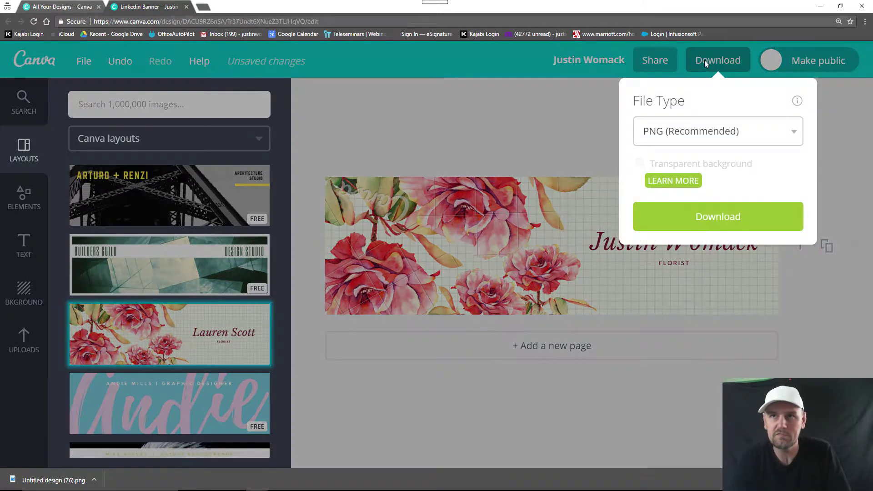
left_click(700, 214)
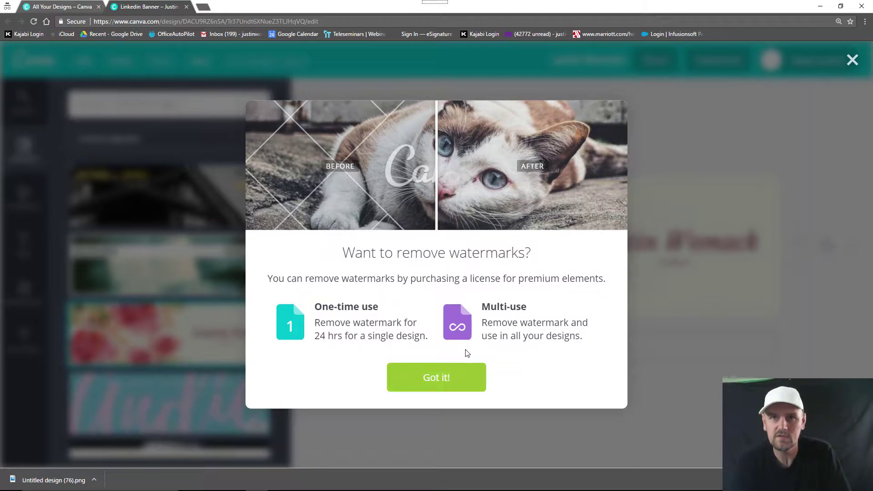
left_click(460, 375)
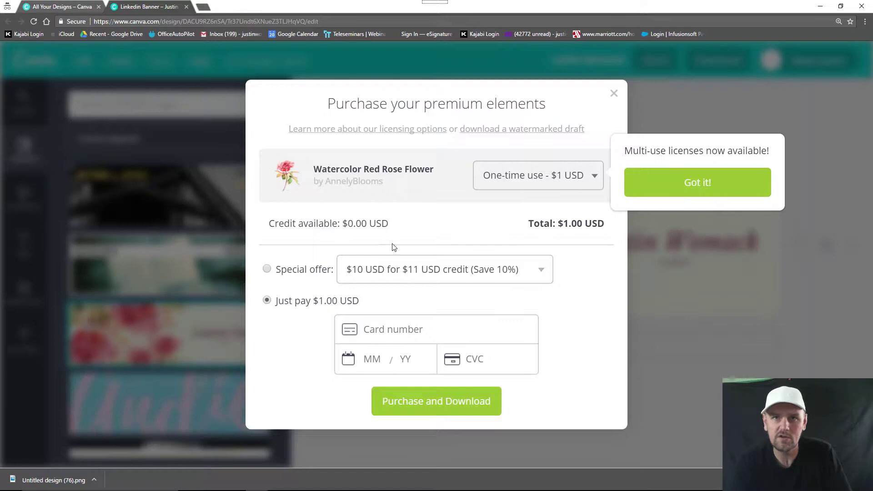
left_click(394, 275)
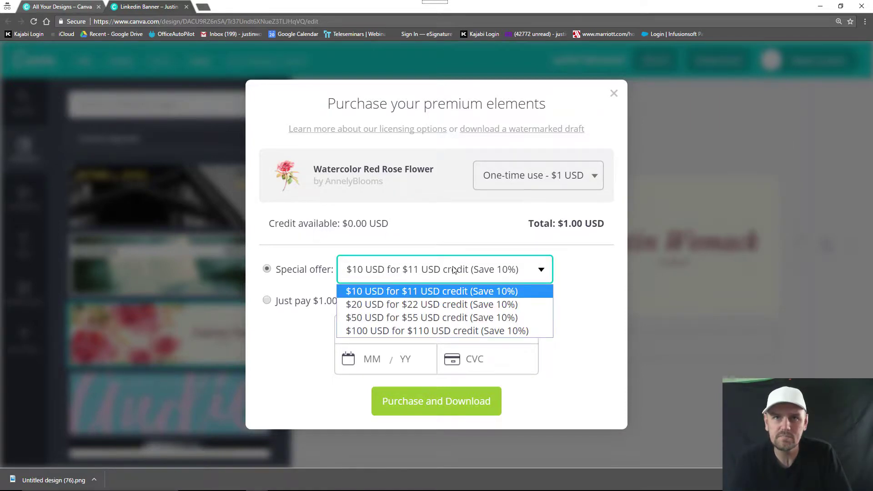
left_click(453, 270)
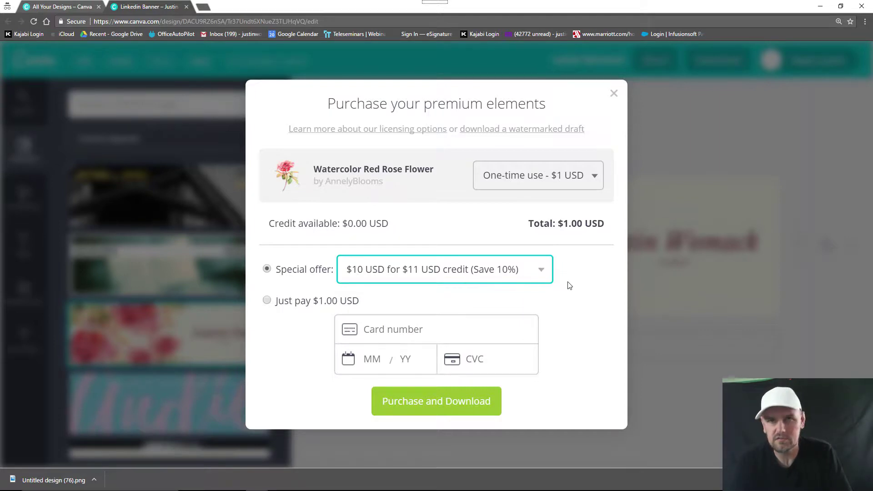
left_click(577, 251)
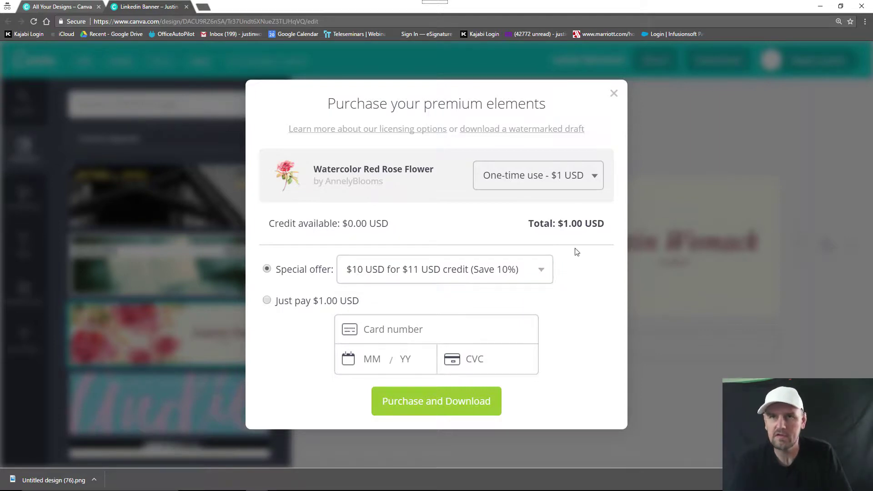
left_click(612, 94)
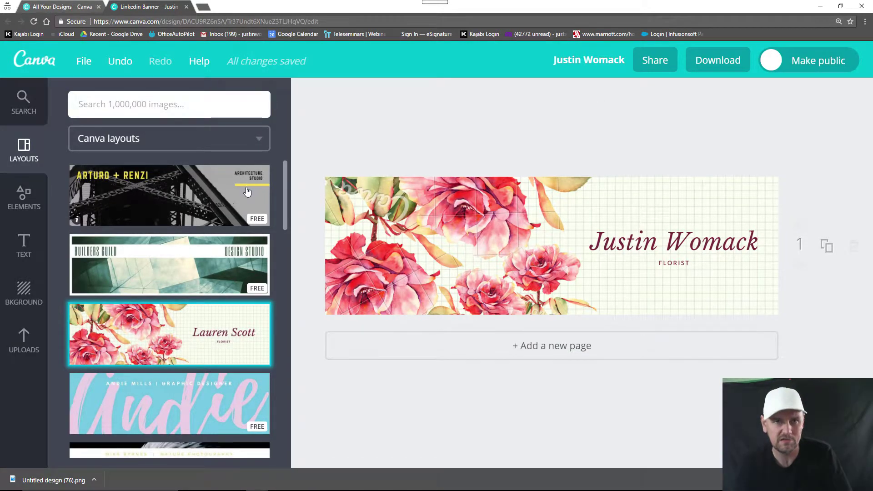
Step: Try the eagle photography and CLICK.CAPTURE.SHARE camera layouts on the banner
scroll(200, 318, "down", 6)
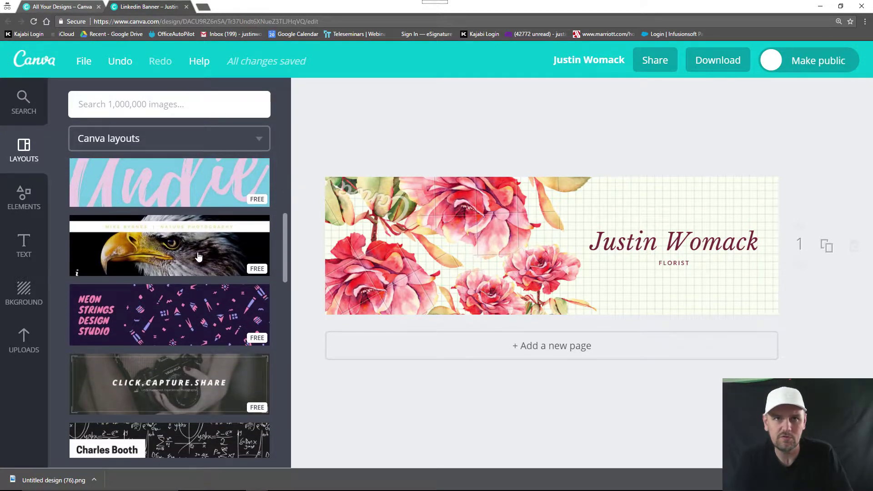
left_click(199, 264)
left_click(469, 273)
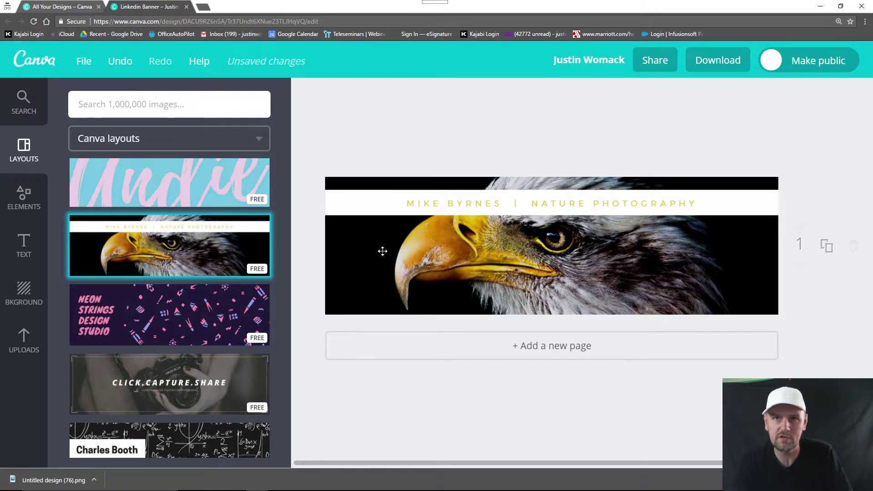
scroll(202, 311, "down", 2)
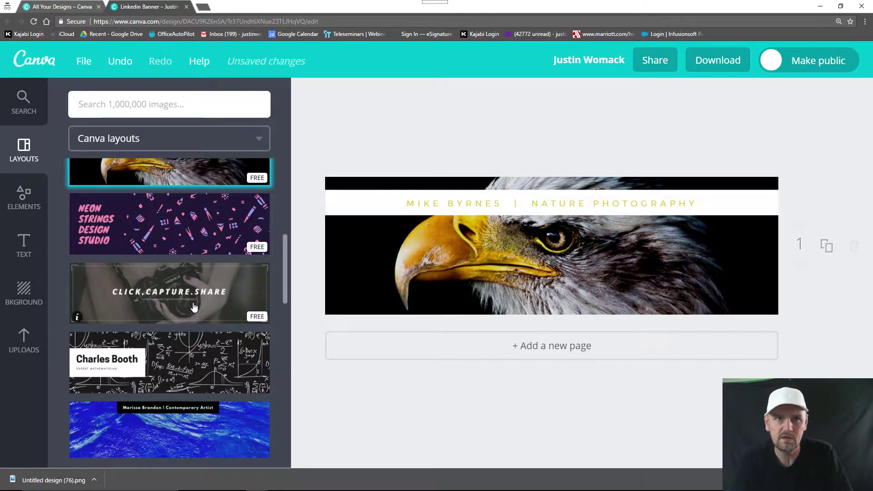
left_click(194, 307)
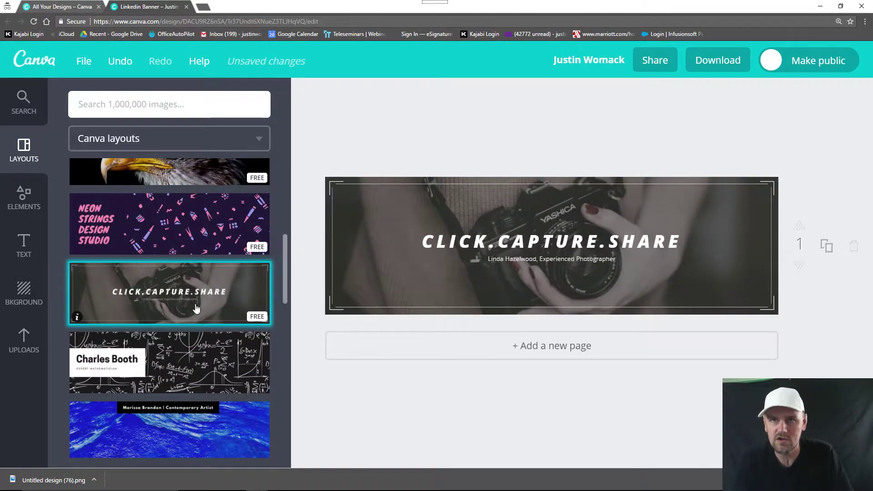
Step: Apply the dark MOTIVATION | MARKETING | MINDSET layout from further down the Layouts list
scroll(208, 308, "down", 5)
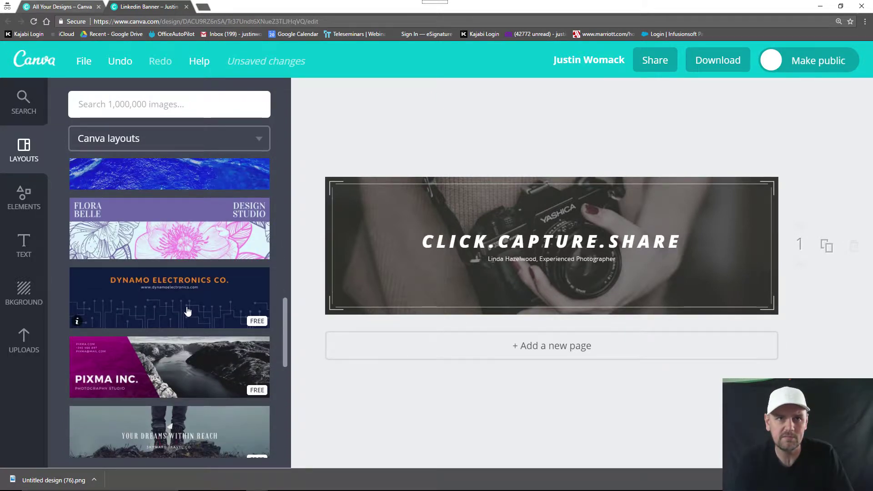
scroll(188, 311, "down", 2)
scroll(188, 312, "down", 2)
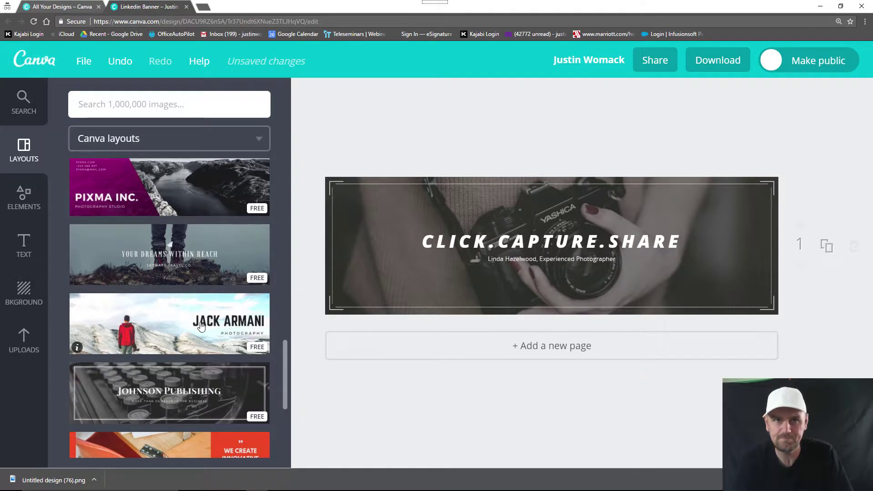
scroll(198, 322, "down", 4)
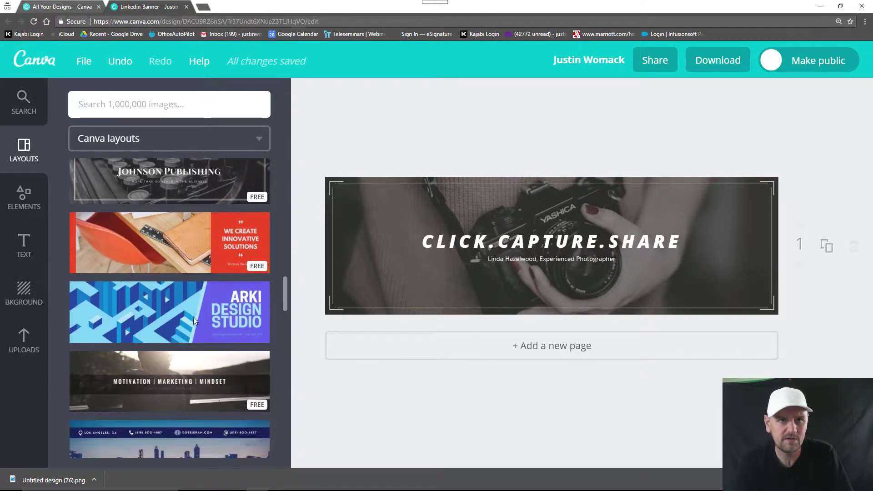
scroll(193, 320, "down", 1)
left_click(189, 336)
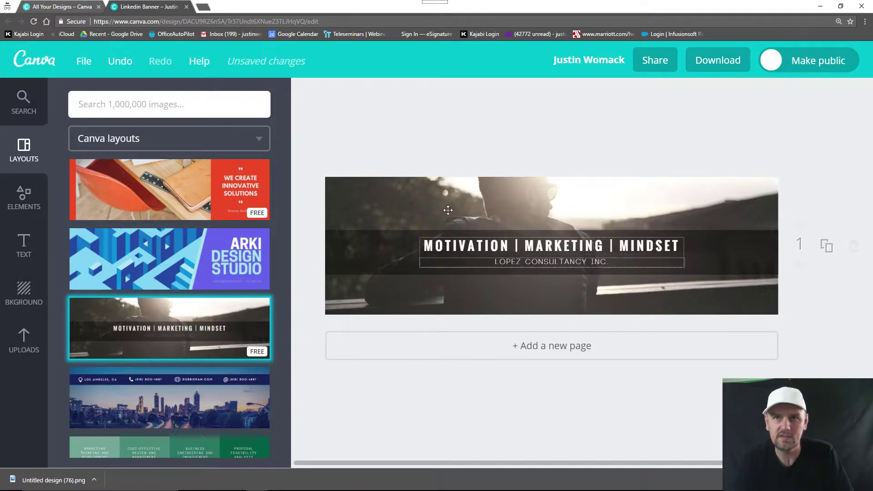
Step: Edit the banner headline so it reads 'SOCIAL MEDIA | MARKETING | WEB'
left_click(489, 248)
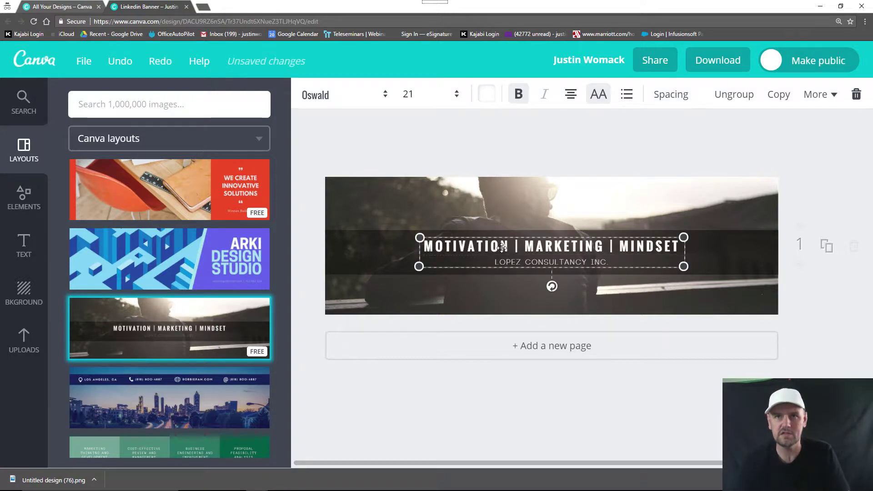
left_click(507, 246)
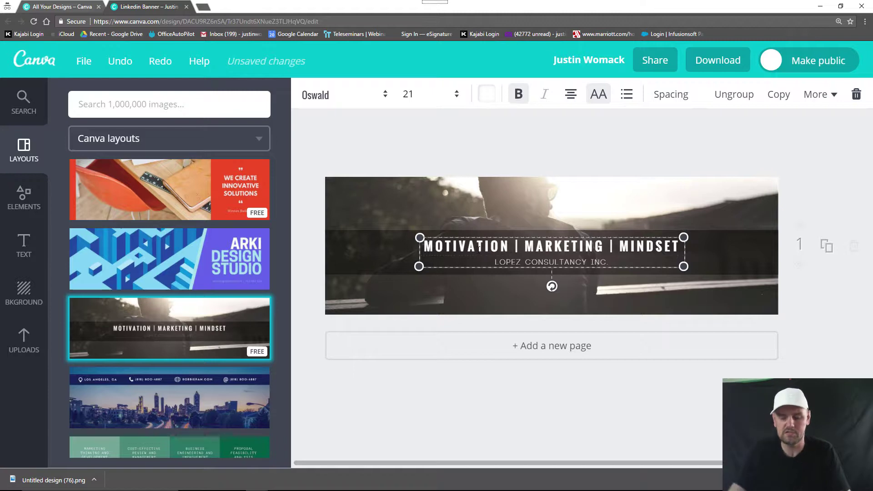
key("BackSpace")
key("BackSpace")
key("BackSpace")
key("BackSpace")
key("BackSpace")
key("BackSpace")
key("BackSpace")
key("BackSpace")
key("BackSpace")
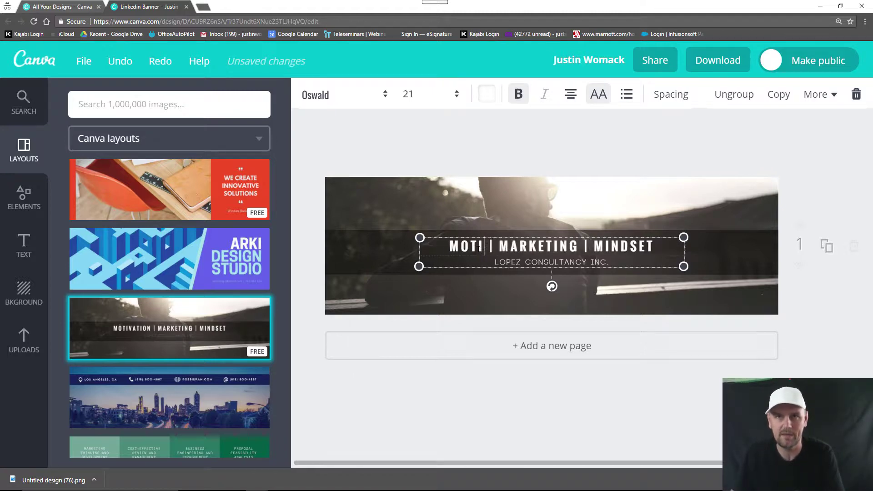
key("BackSpace")
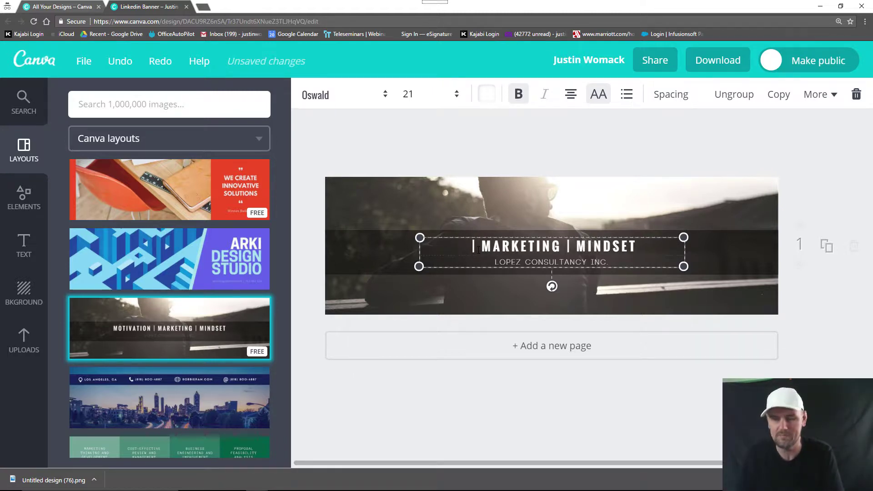
type("SOCIAL MEDA")
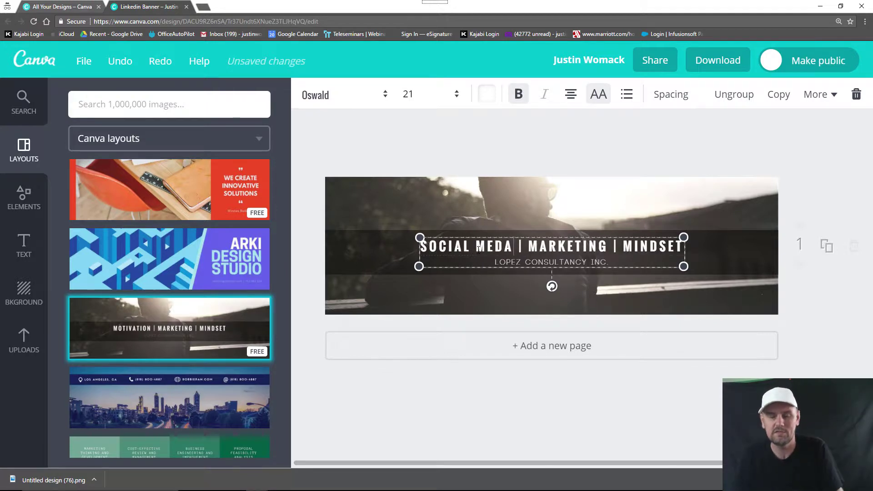
key("BackSpace")
type("IAL MEDIA")
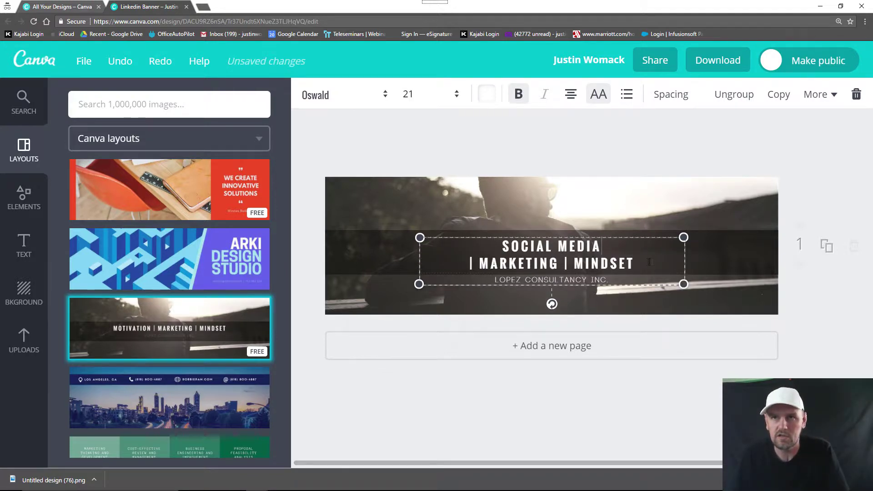
key("BackSpace")
key("BackSpace")
key("BackSpace")
key("BackSpace")
key("BackSpace")
key("BackSpace")
key("BackSpace")
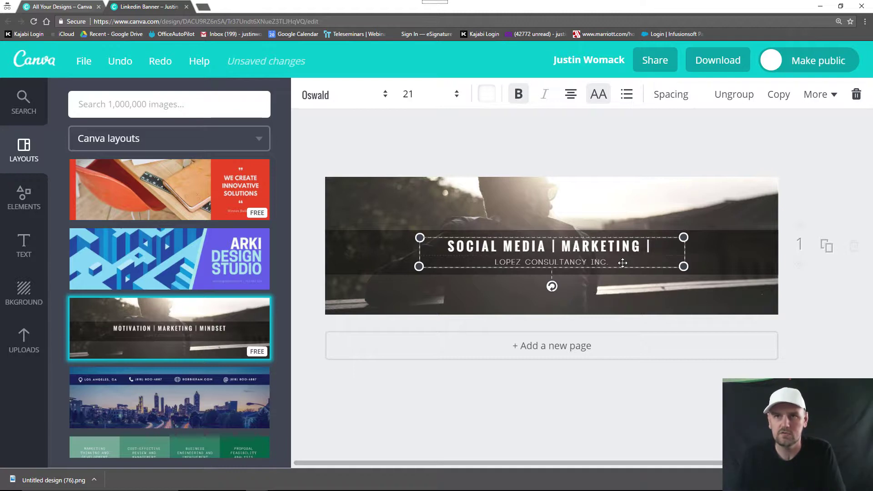
type("WEB")
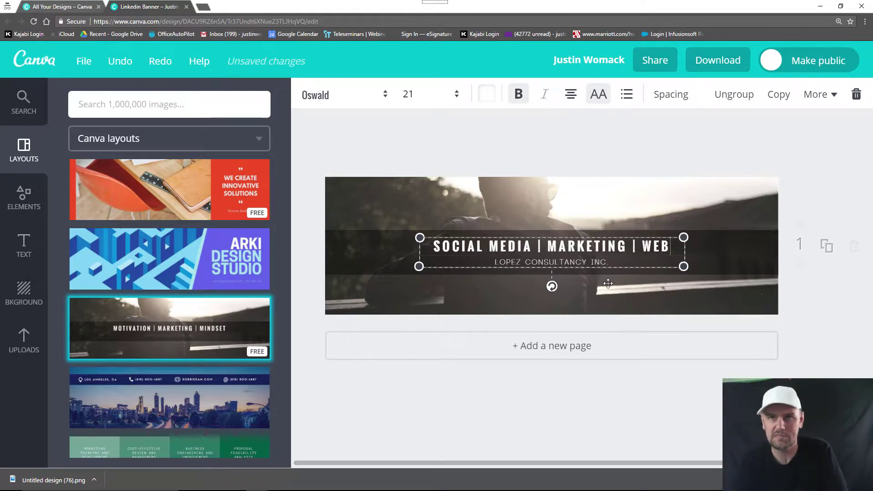
left_click(603, 274)
Step: Replace the subtitle text with the company name followed by 'INC.'
left_click(600, 261)
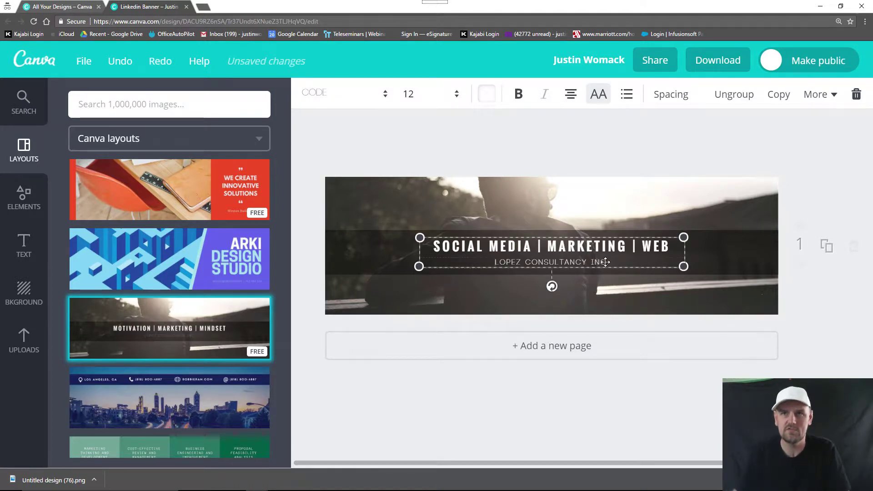
left_click(609, 262)
key("BackSpace")
key("BackSpace")
key("BackSpace")
key("BackSpace")
key("BackSpace")
key("BackSpace")
key("BackSpace")
key("BackSpace")
key("BackSpace")
key("BackSpace")
key("BackSpace")
key("BackSpace")
key("BackSpace")
key("BackSpace")
key("BackSpace")
key("BackSpace")
key("BackSpace")
key("BackSpace")
key("BackSpace")
key("BackSpace")
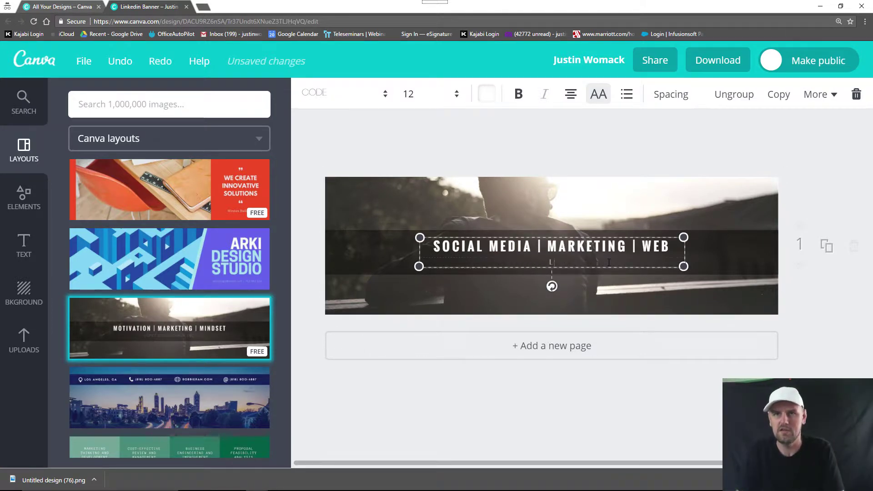
type("JUSTIN")
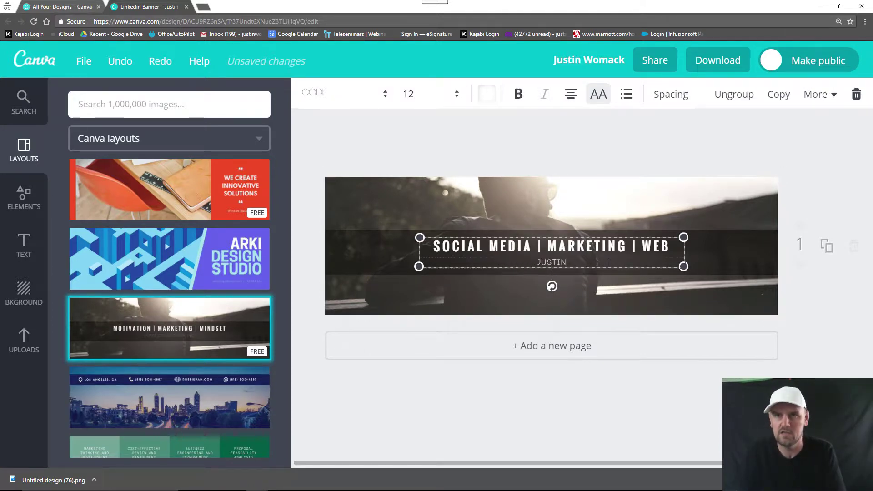
type(" WOMACK INC.")
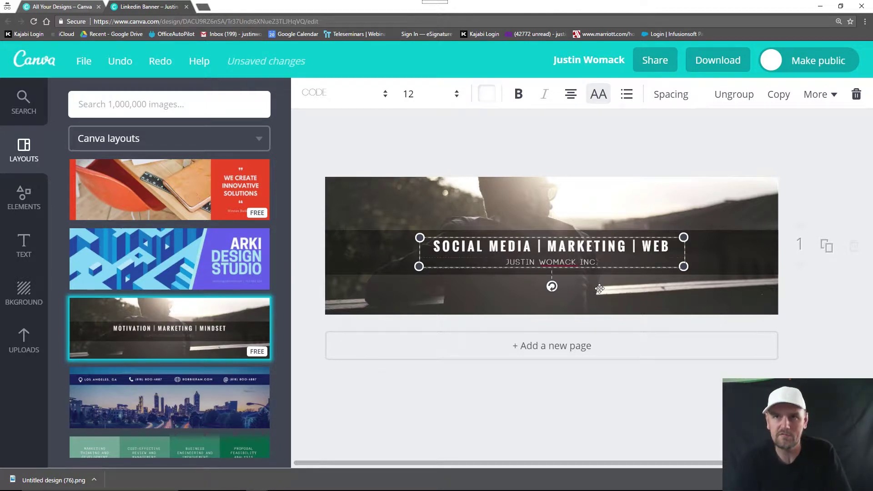
left_click(551, 293)
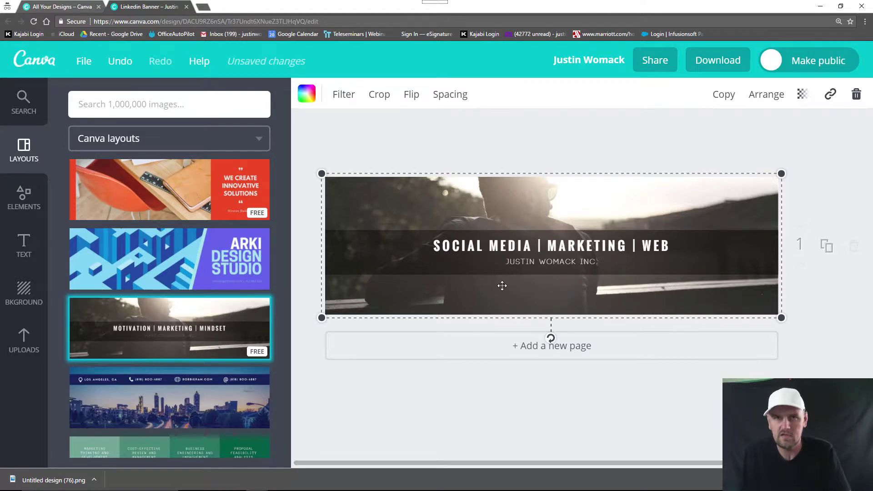
Step: Upload the downloaded LinkedIn-logos image into Canva's Uploads
left_click(467, 377)
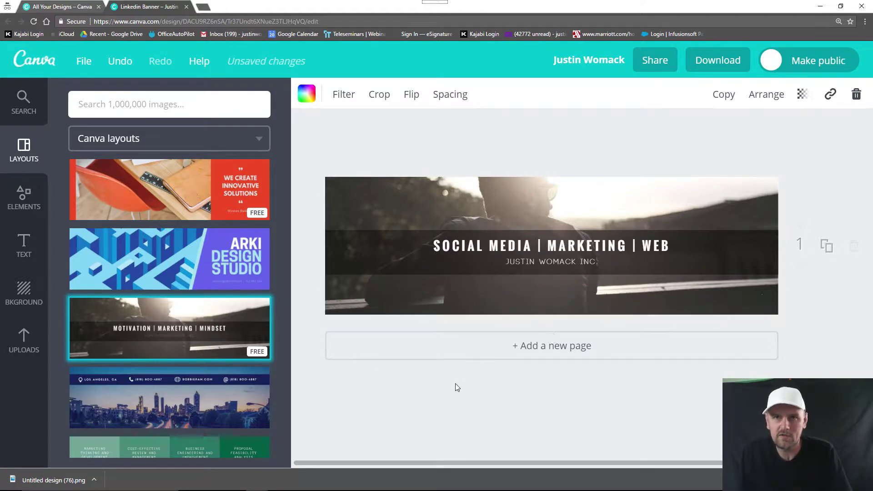
left_click(17, 344)
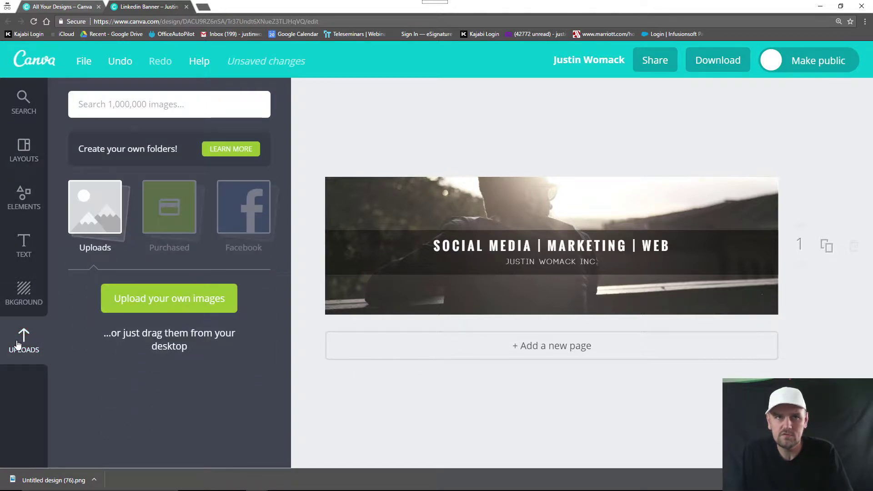
left_click(198, 298)
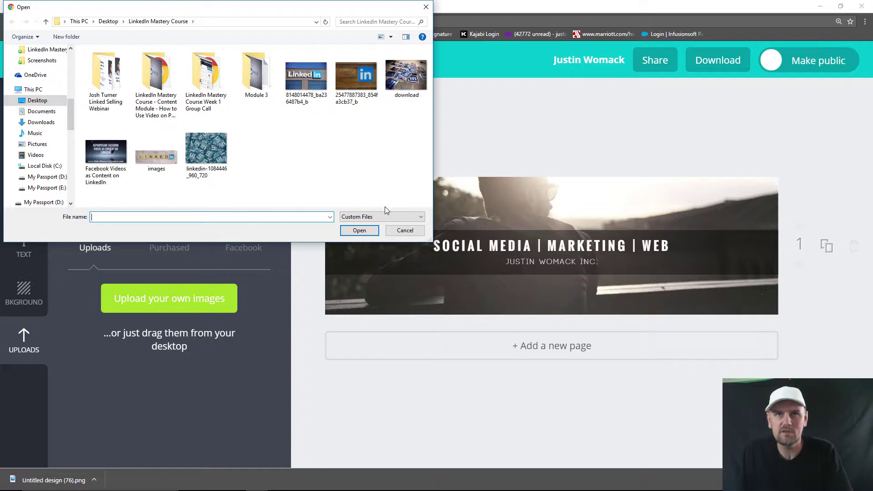
double_click(402, 82)
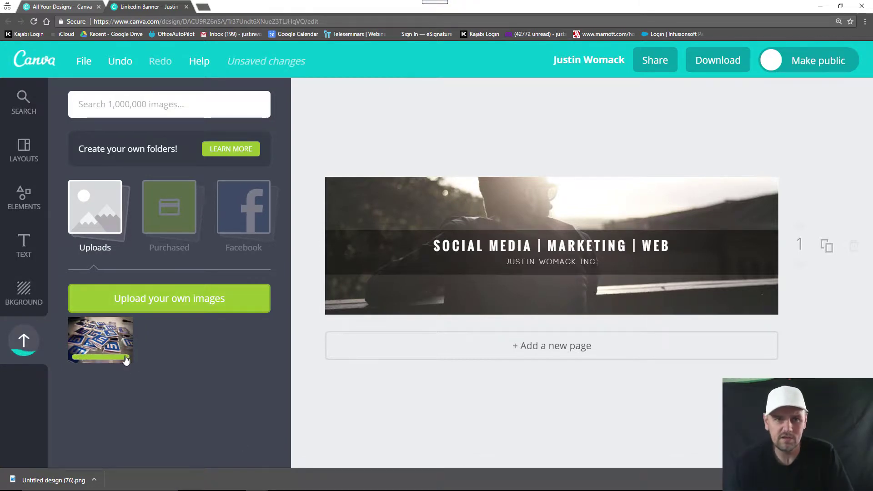
Step: Add the LinkedIn image as the banner background, then delete it to reveal the cartoon backdrop
left_click(107, 345)
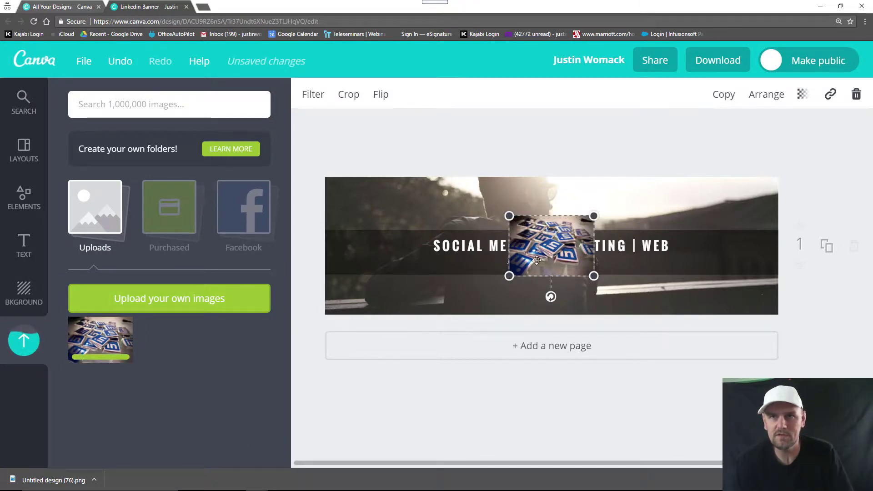
left_click_drag(546, 255, 514, 284)
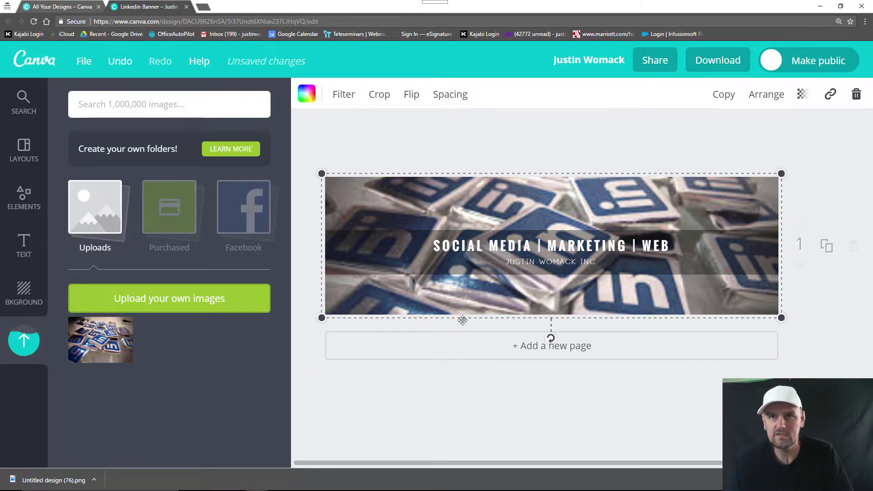
left_click(453, 394)
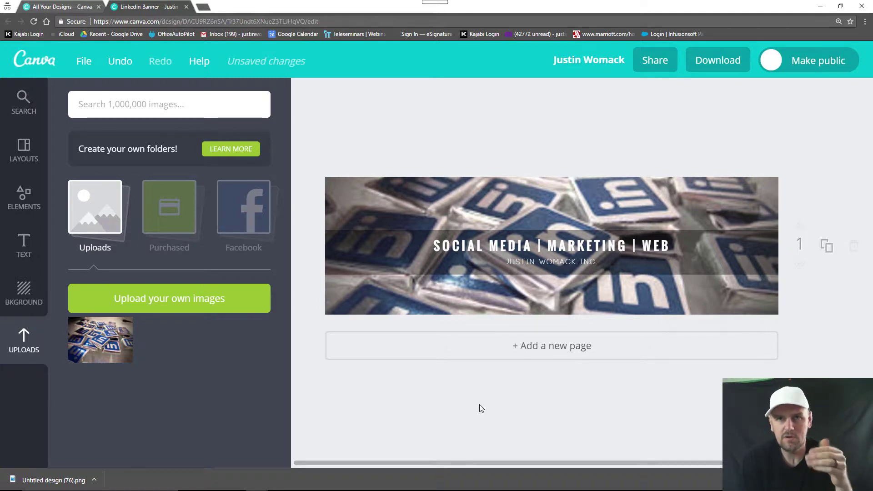
left_click(468, 196)
key("Delete")
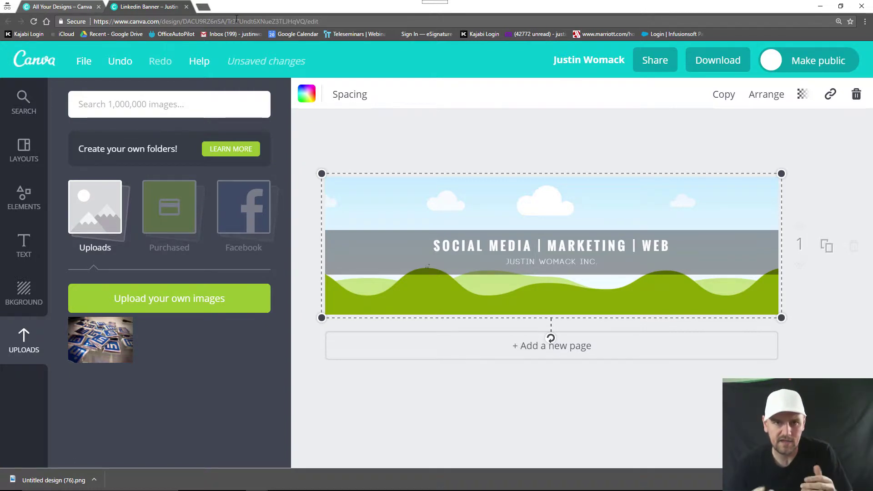
Step: Open pixabay.com in a new tab and set the page zoom to 150%
left_click(201, 8)
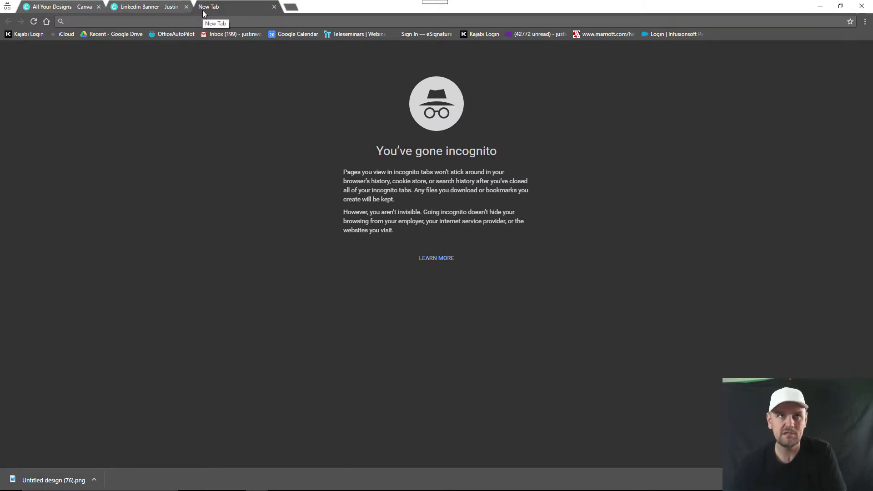
type("PIXABAY.COM")
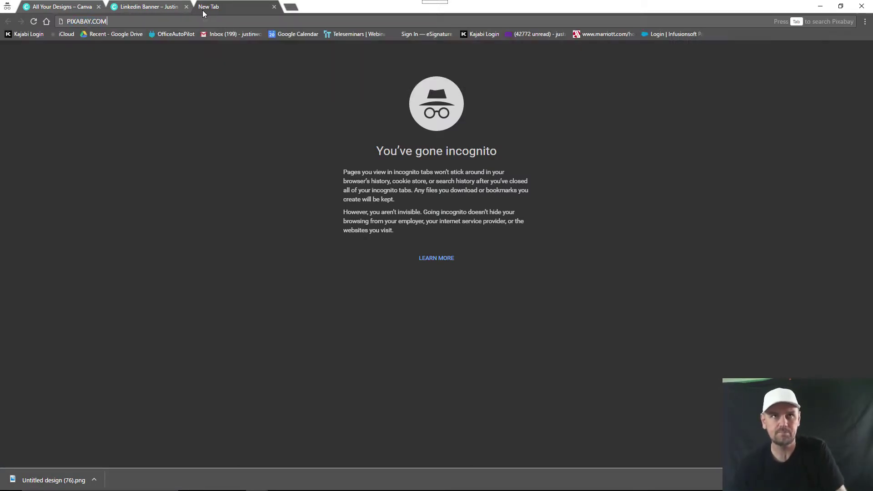
key("Return")
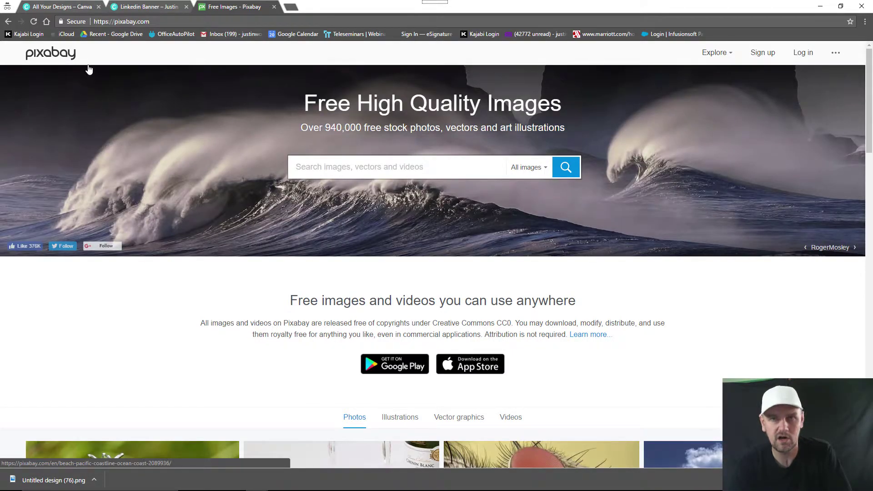
left_click(865, 22)
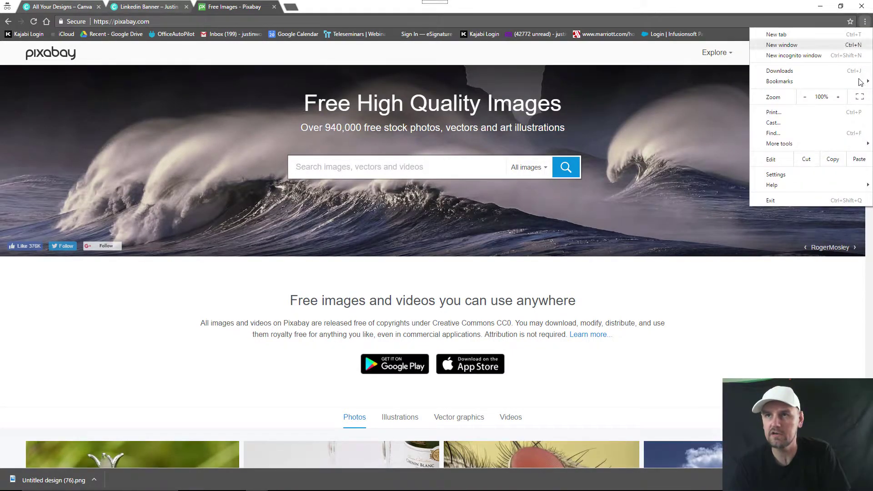
left_click(838, 97)
left_click(837, 97)
left_click(838, 97)
left_click(837, 97)
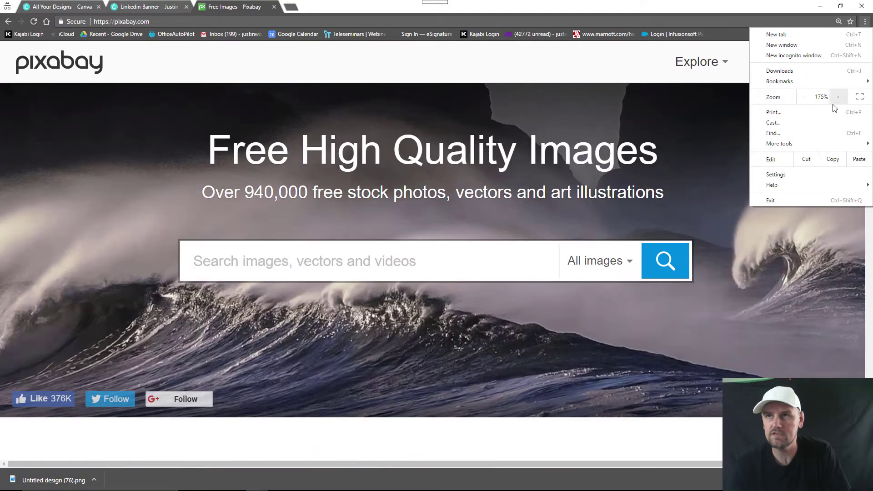
left_click(803, 97)
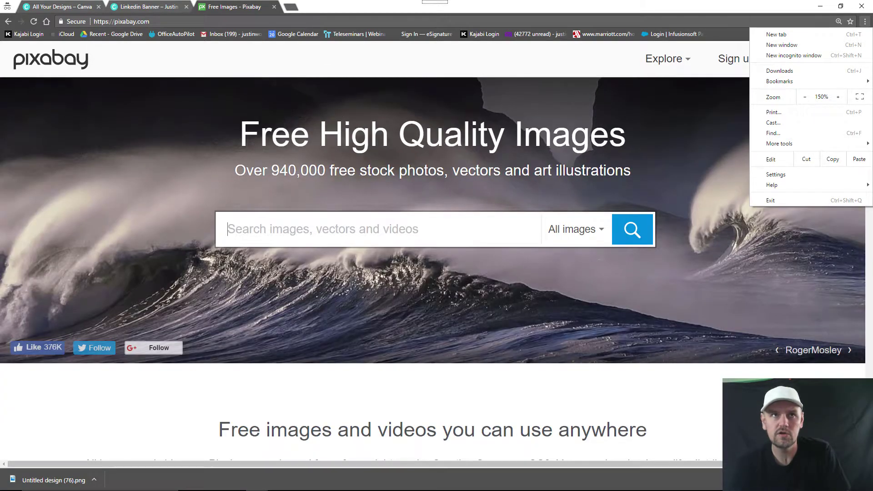
double_click(96, 68)
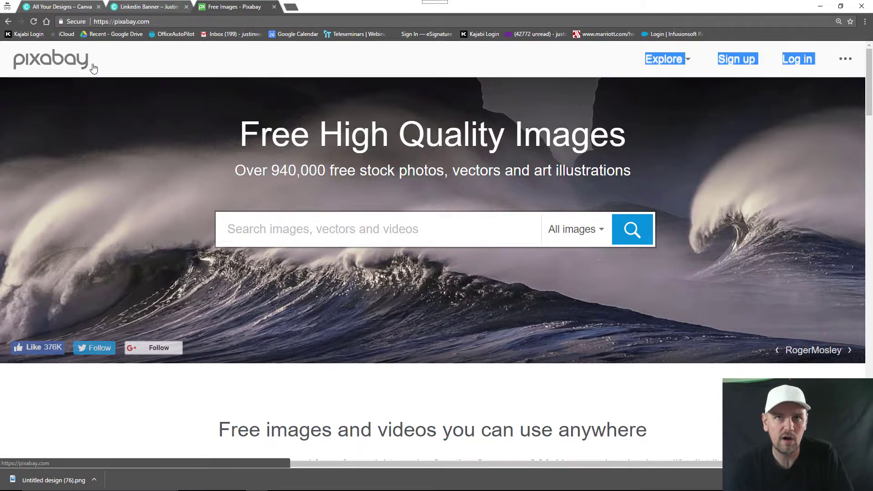
Step: Search Pixabay for BUSINESS and scroll the results to the silhouettes illustration
left_click(263, 229)
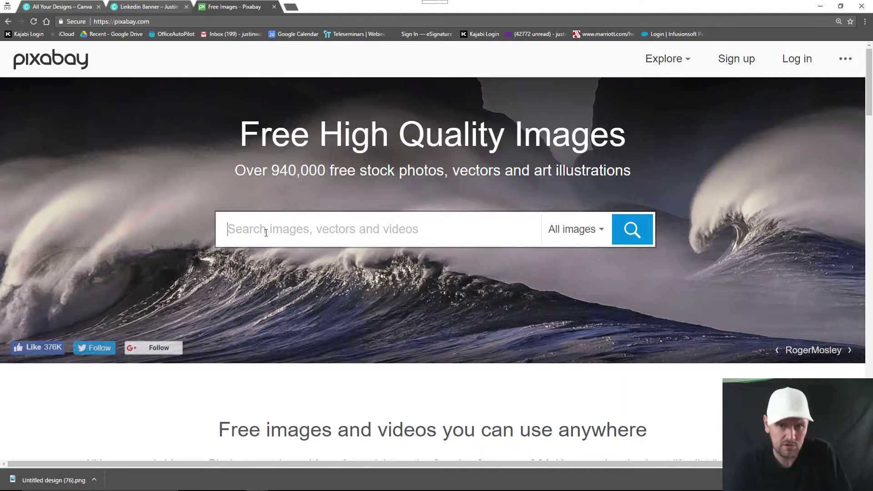
left_click(251, 228)
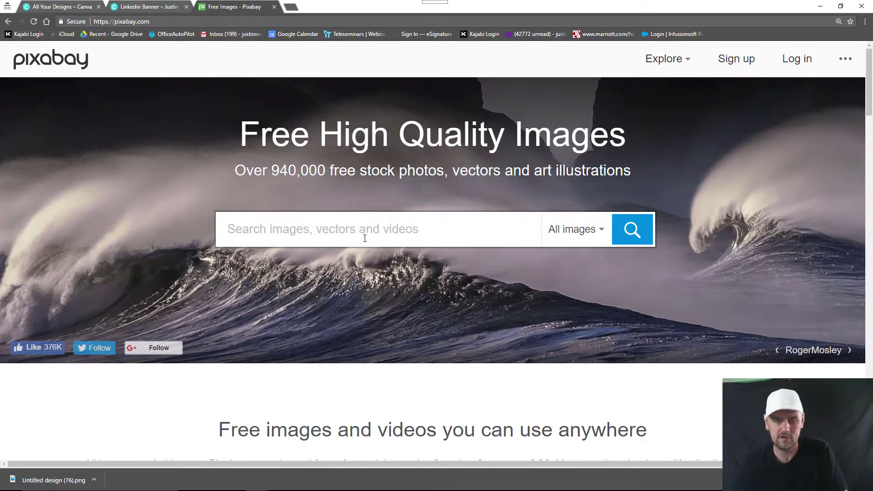
type("BUSINESS")
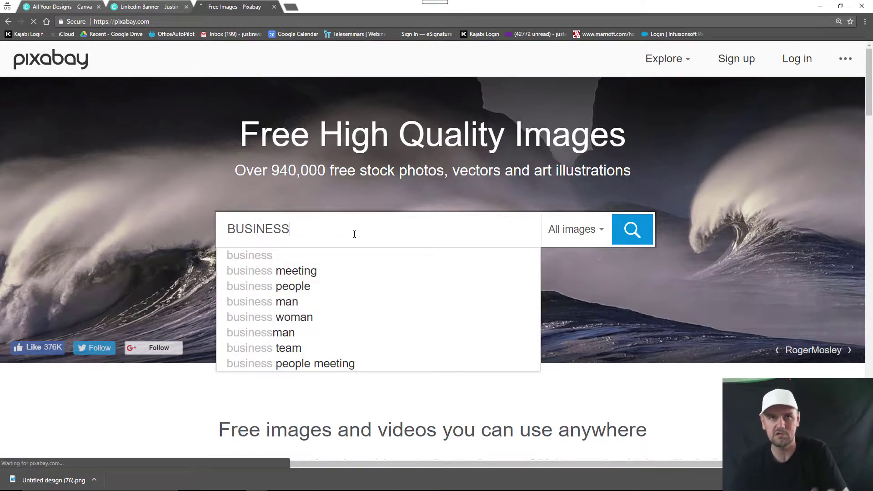
key("Return")
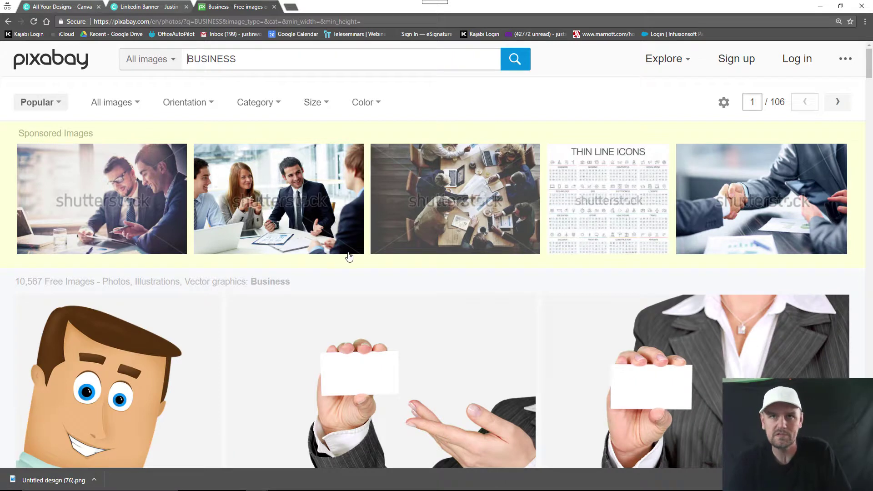
scroll(349, 257, "down", 1)
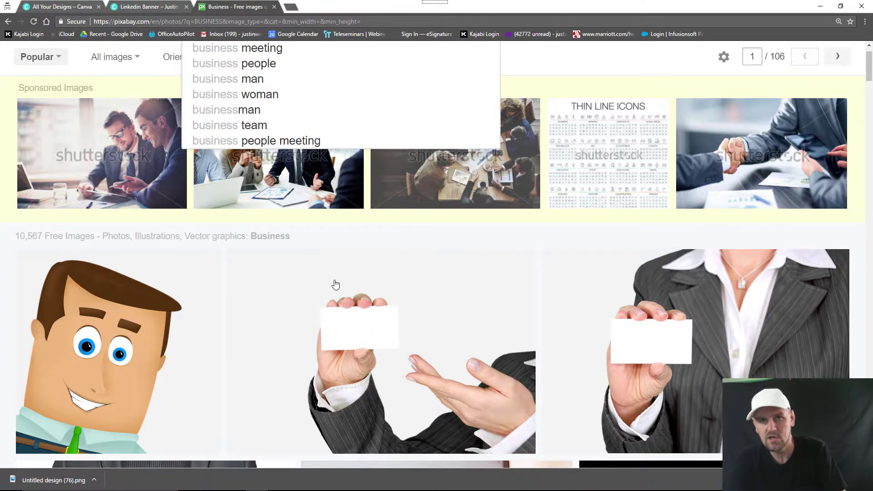
scroll(466, 320, "down", 4)
scroll(463, 323, "up", 2)
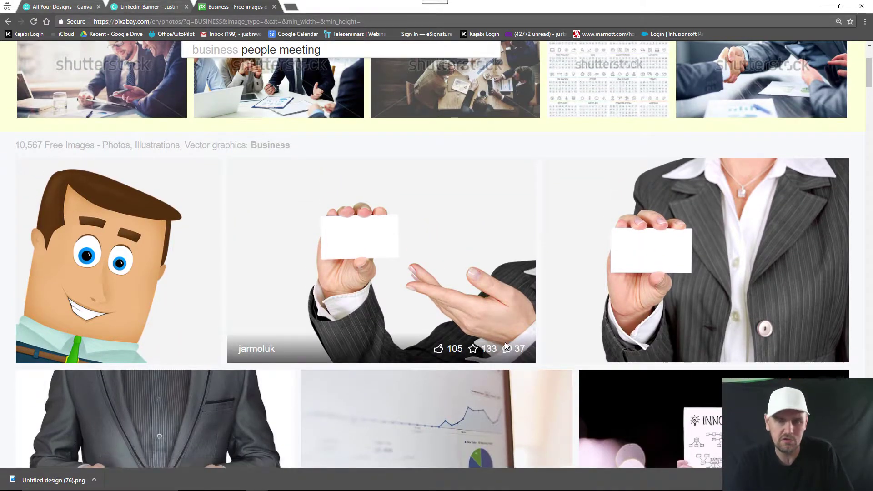
scroll(503, 342, "down", 2)
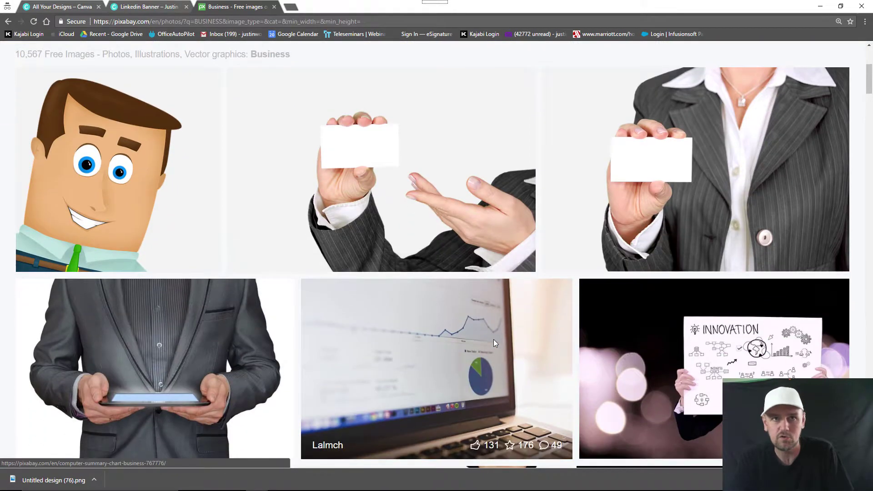
scroll(494, 344, "down", 6)
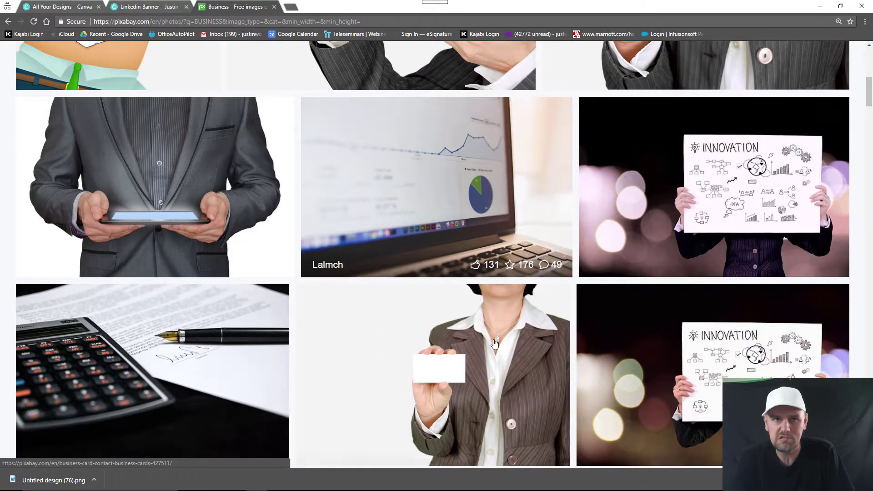
scroll(494, 343, "down", 3)
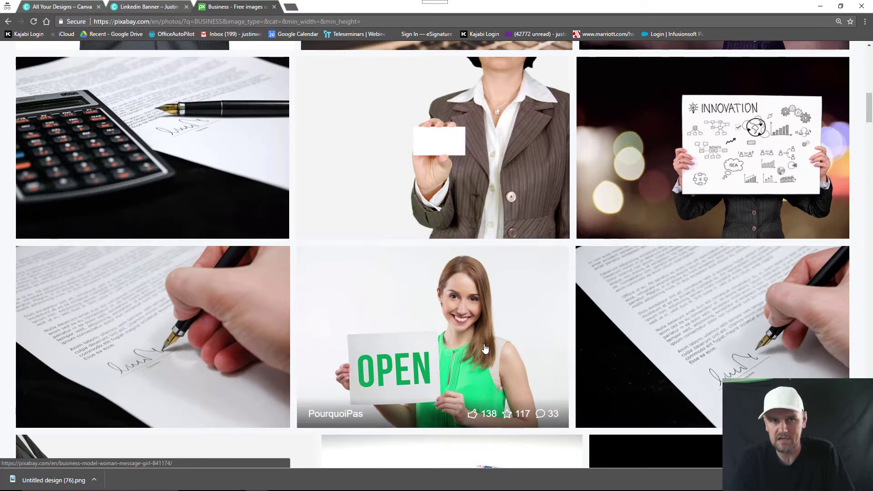
scroll(485, 347, "down", 2)
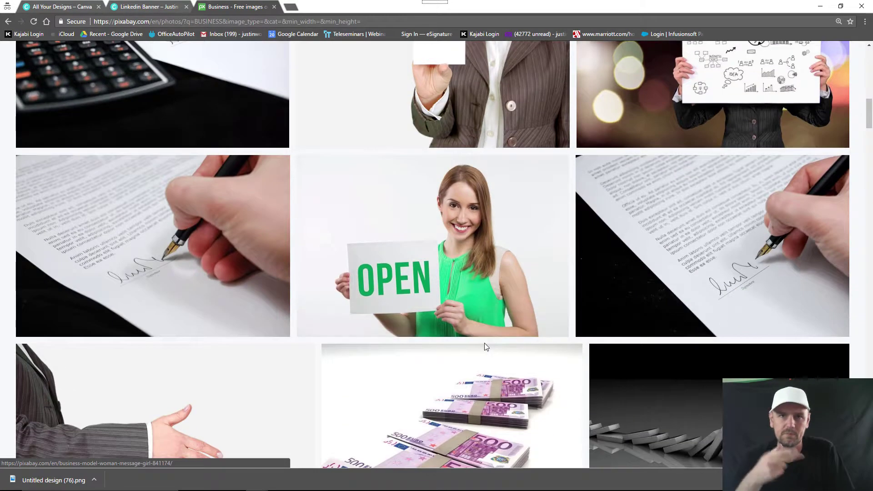
scroll(485, 347, "down", 6)
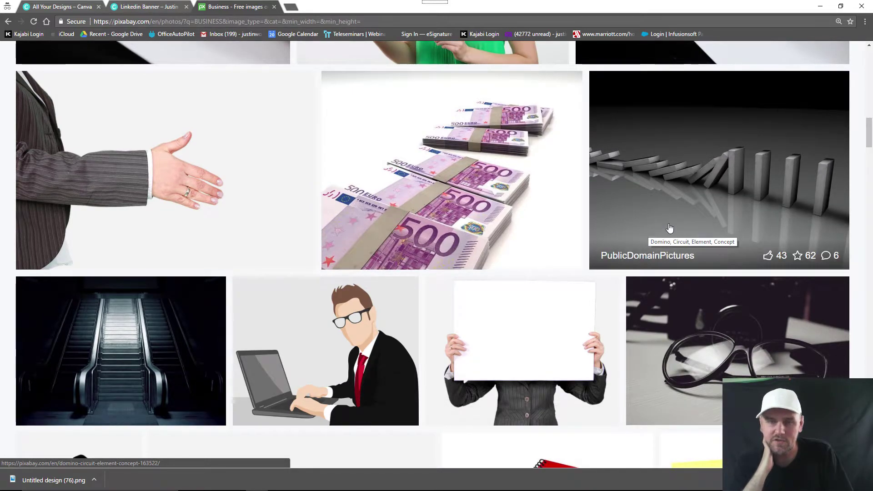
scroll(654, 227, "down", 10)
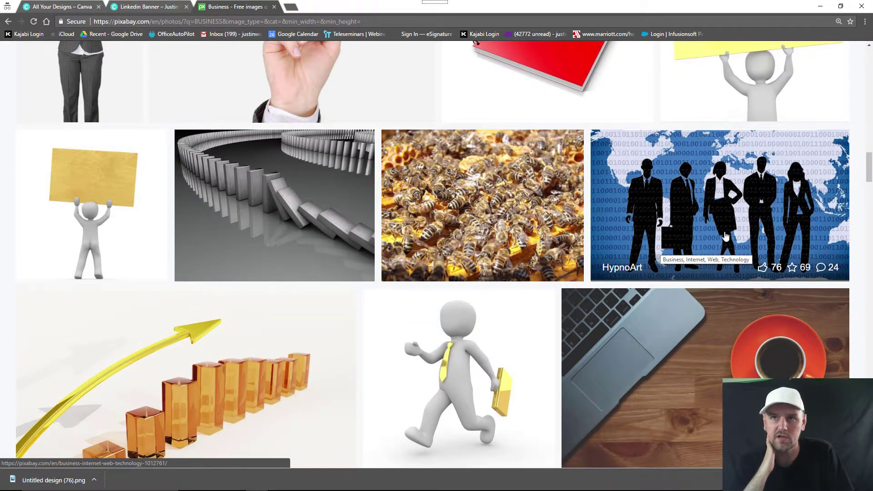
Step: Open the business silhouettes illustration and request its 6000×3500 download
left_click(692, 227)
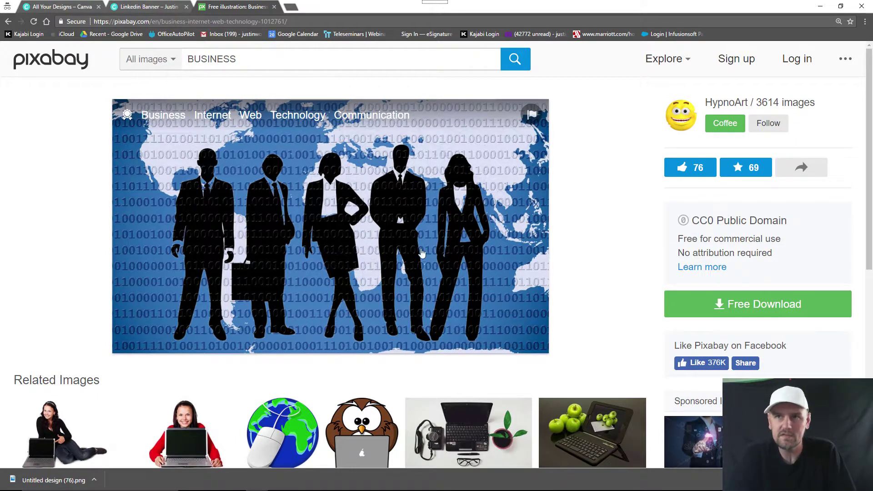
left_click(691, 309)
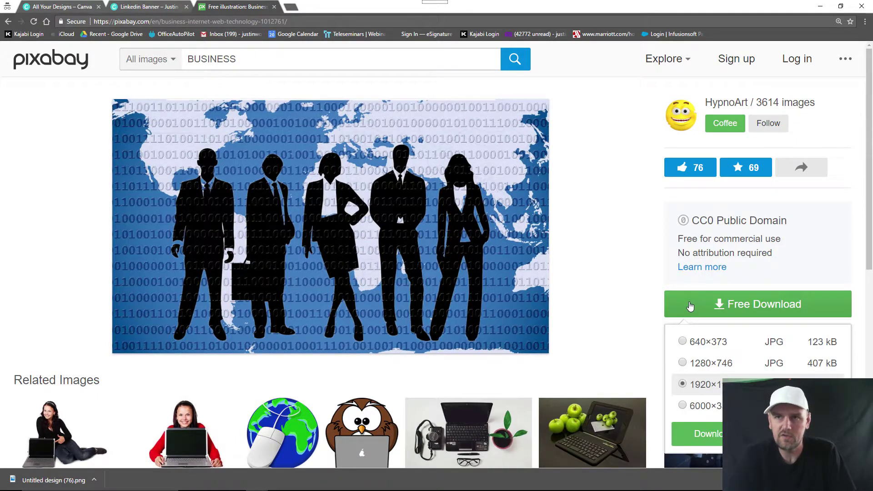
left_click(682, 405)
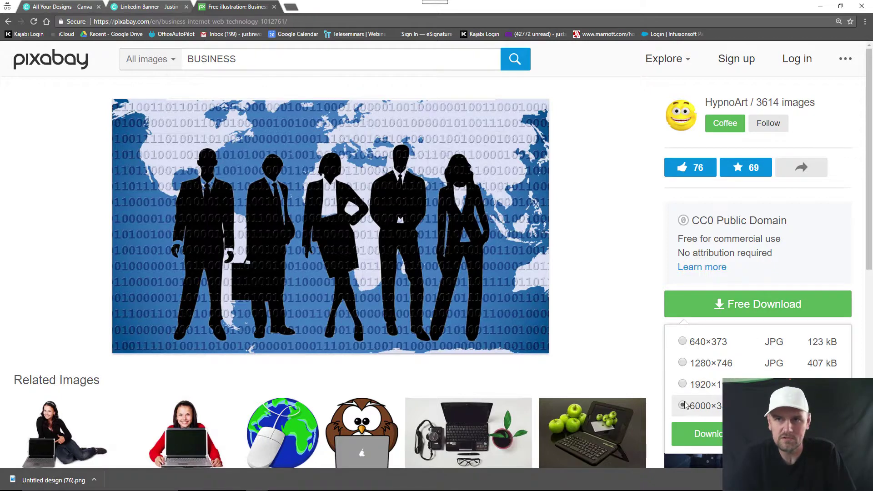
scroll(637, 349, "down", 1)
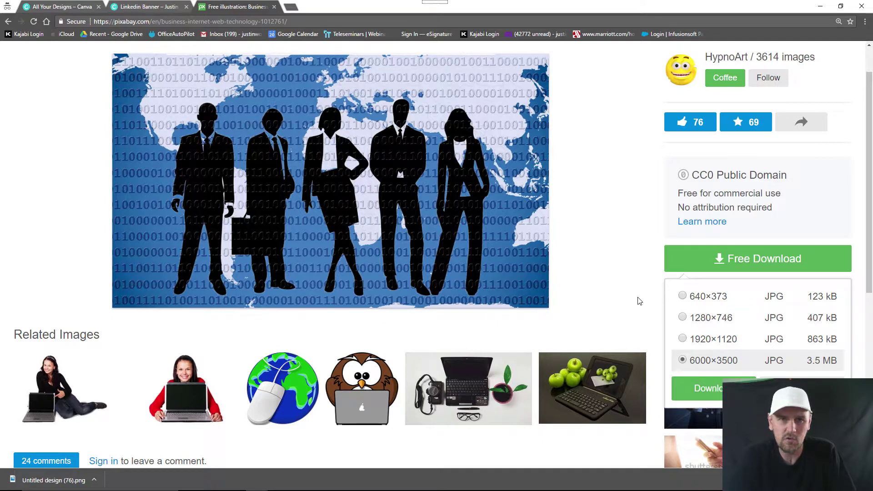
left_click(703, 390)
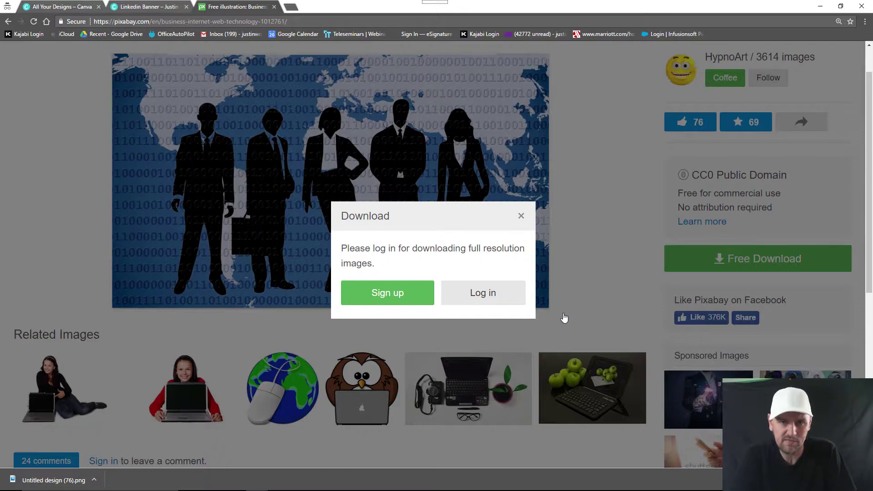
Step: Fill in the Pixabay sign-up form with an e-mail address and password and submit it
left_click(371, 302)
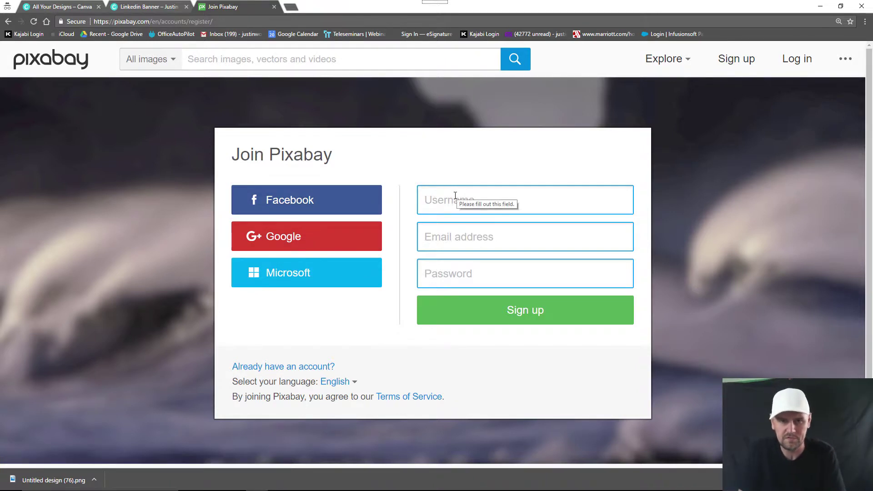
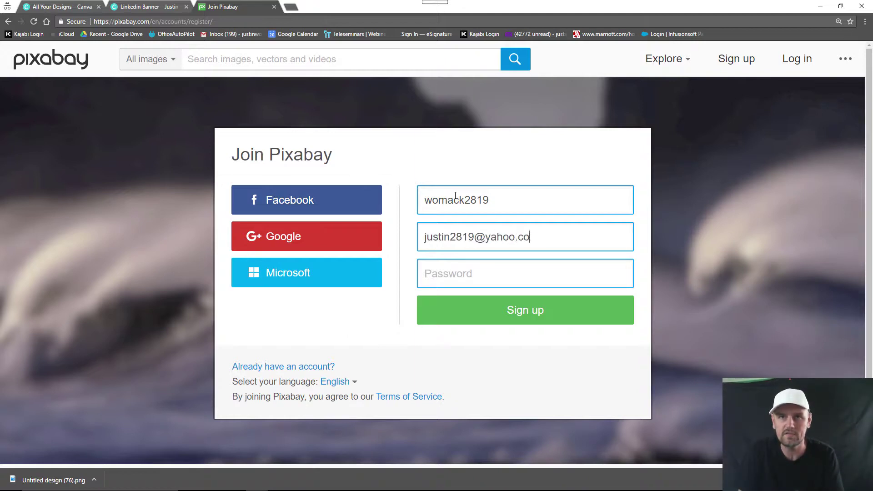
key("Tab")
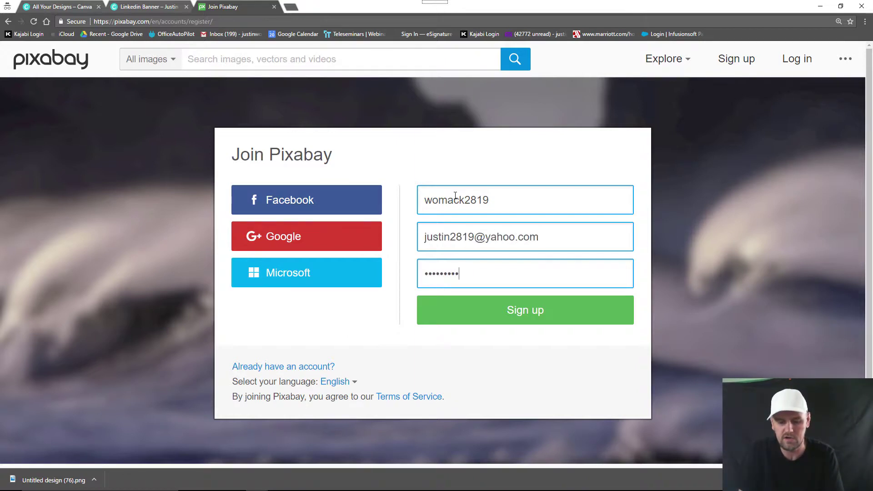
key("BackSpace")
key("BackSpace")
key("BackSpace")
key("BackSpace")
key("BackSpace")
key("BackSpace")
key("BackSpace")
key("BackSpace")
key("BackSpace")
key("BackSpace")
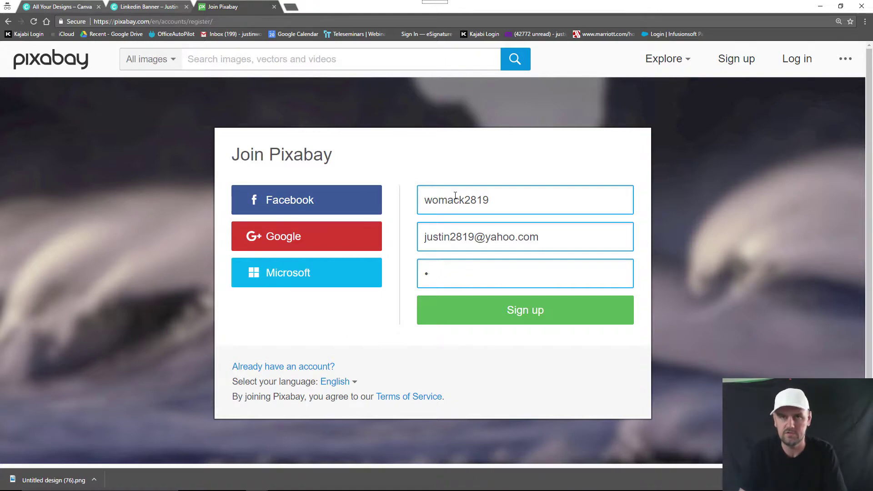
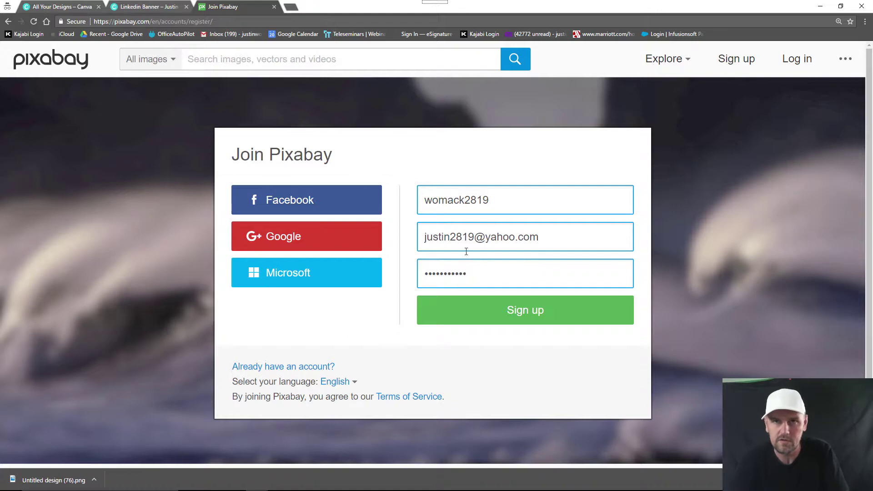
left_click(516, 311)
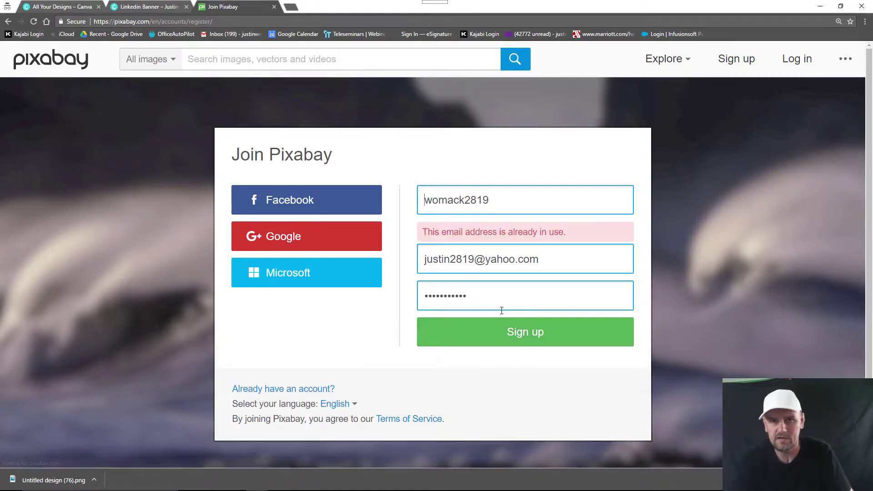
Step: Correct the rejected e-mail address's domain and resubmit the registration
left_click(558, 248)
key("BackSpace")
key("BackSpace")
key("BackSpace")
key("BackSpace")
key("BackSpace")
key("BackSpace")
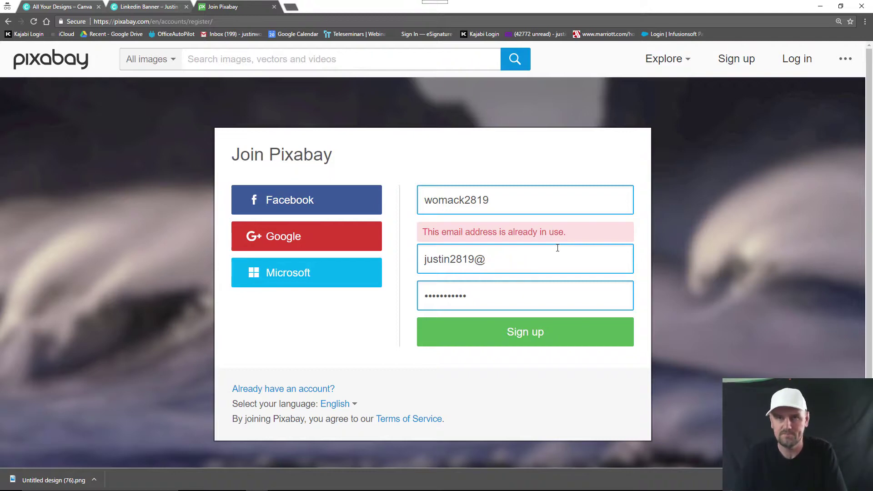
type("me.com")
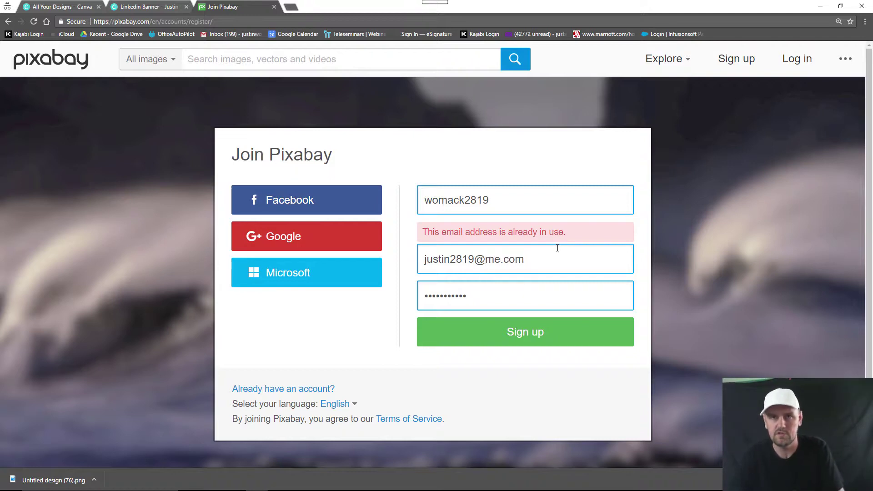
left_click(554, 337)
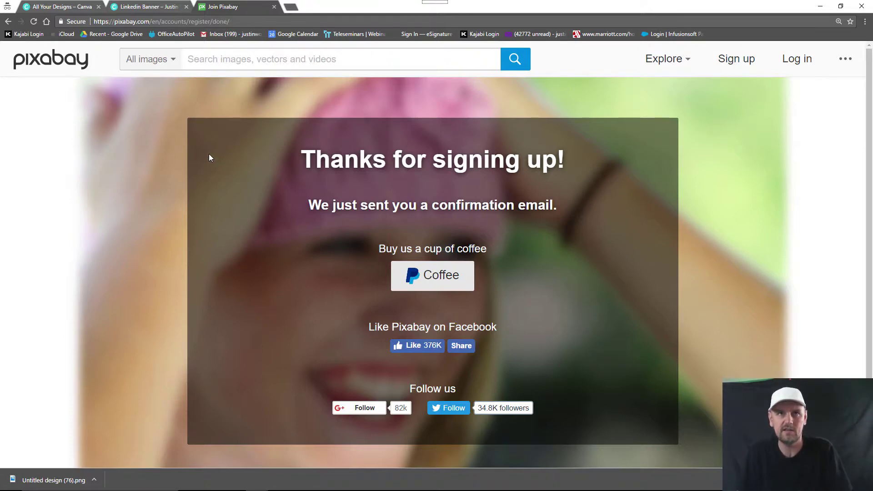
Step: Upload 'Untitled design (76)' to the banner, delete the blank white image, and return to Pixabay
left_click(74, 5)
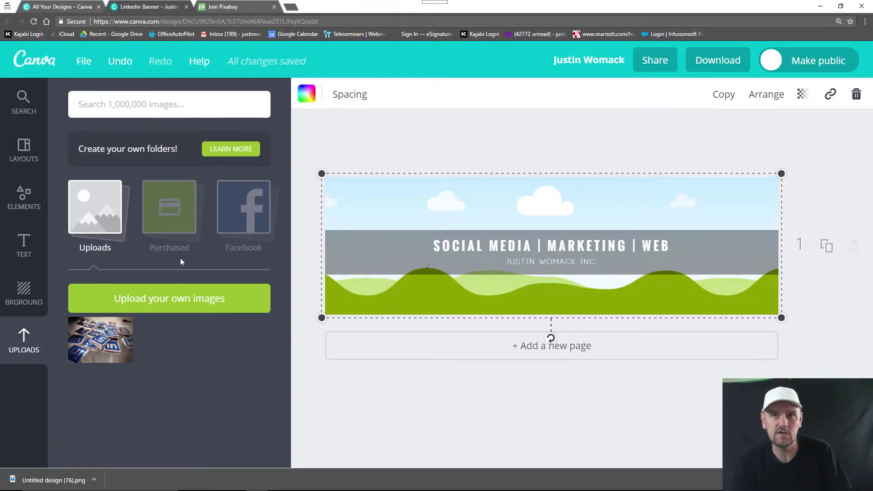
left_click(170, 292)
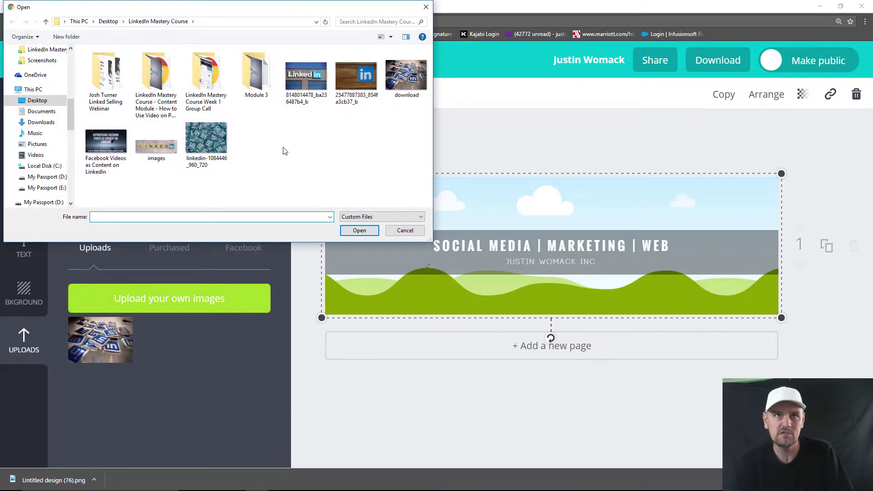
scroll(21, 100, "up", 10)
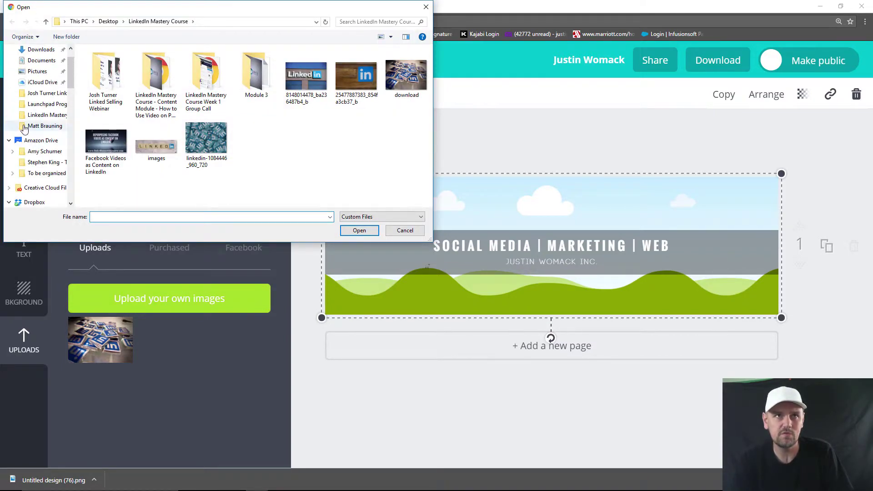
left_click(40, 79)
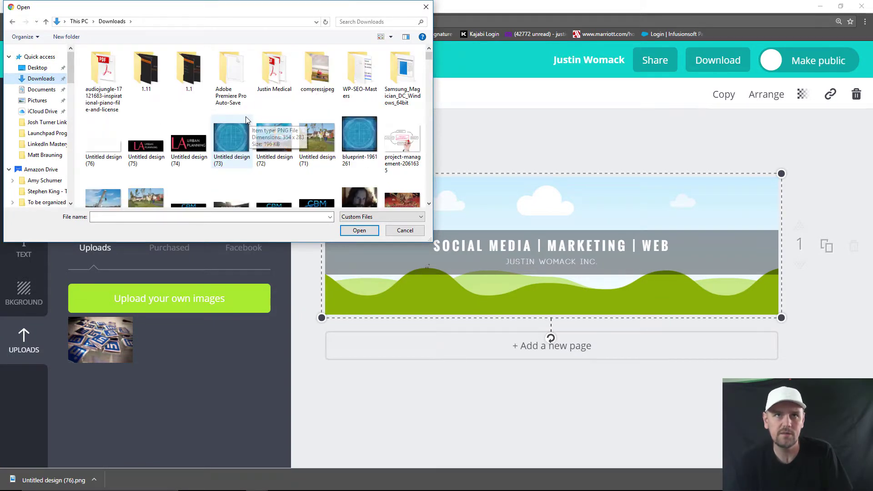
double_click(103, 144)
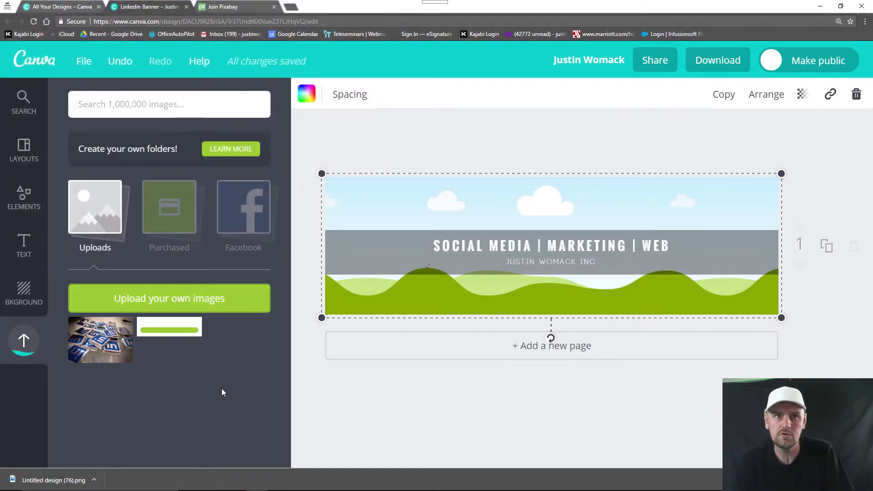
left_click(176, 331)
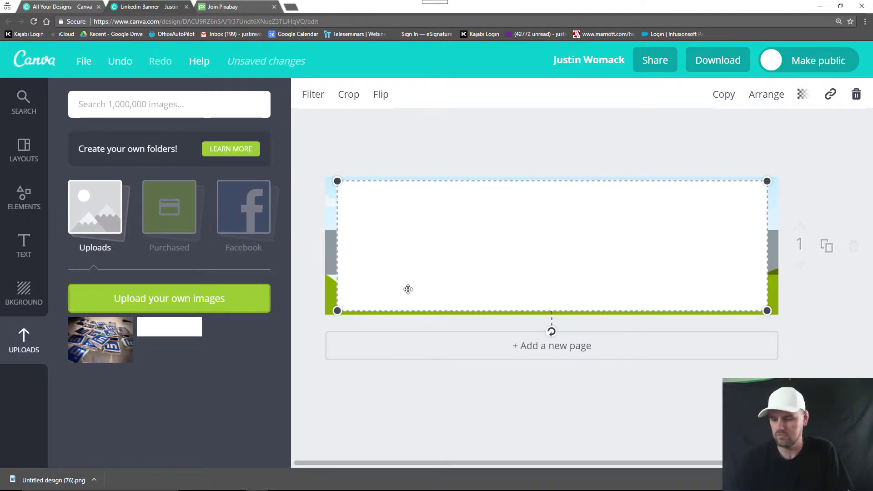
key("Delete")
key("ctrl+Tab")
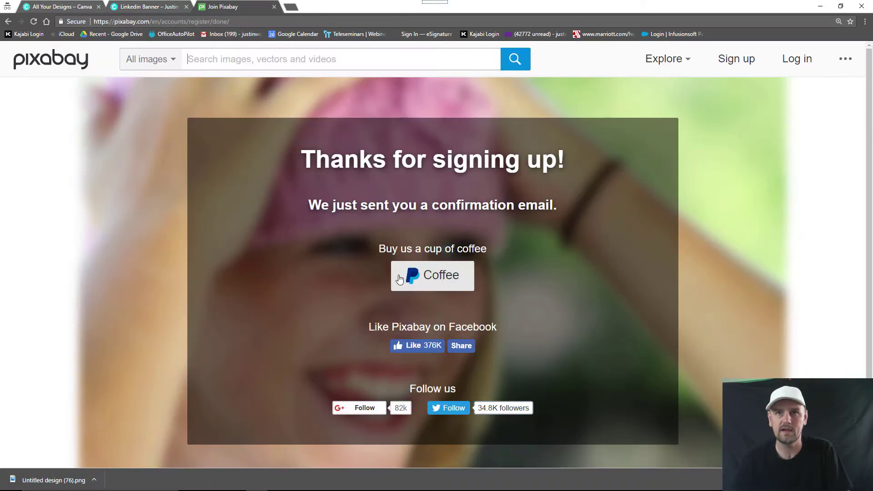
Step: Return to the illustration page and try logging in with the new username and password
left_click(9, 23)
left_click(10, 26)
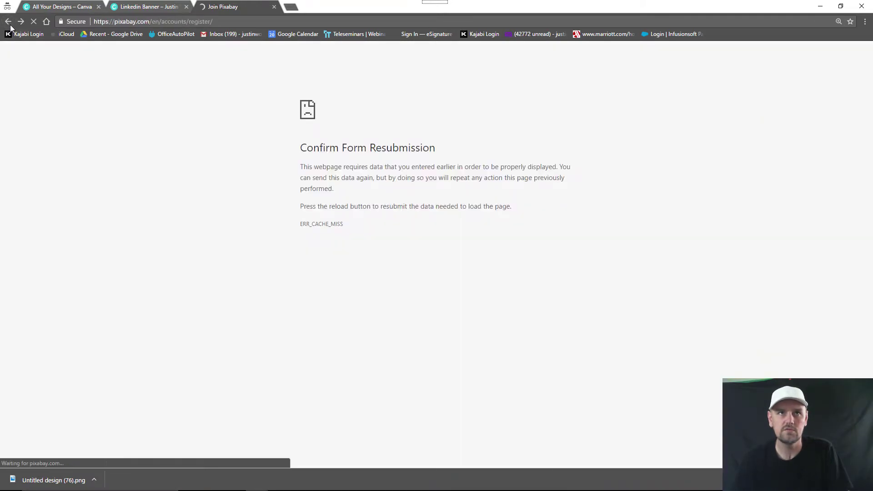
left_click(12, 26)
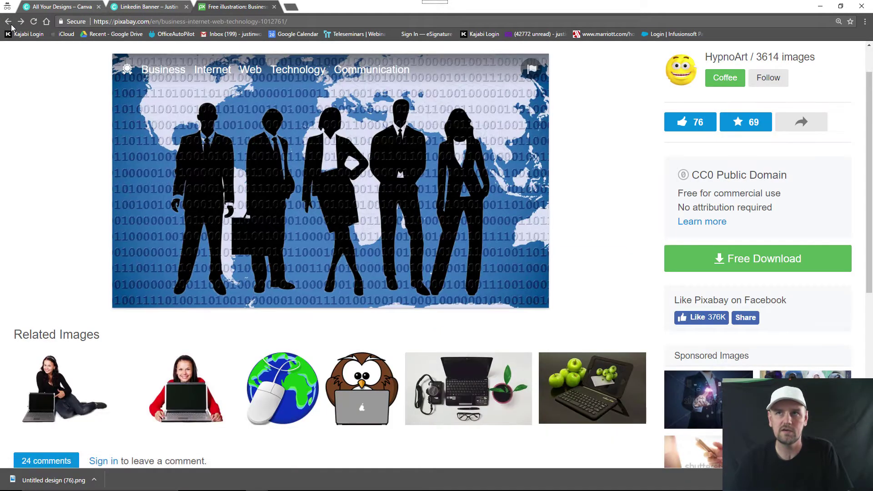
scroll(559, 179, "up", 1)
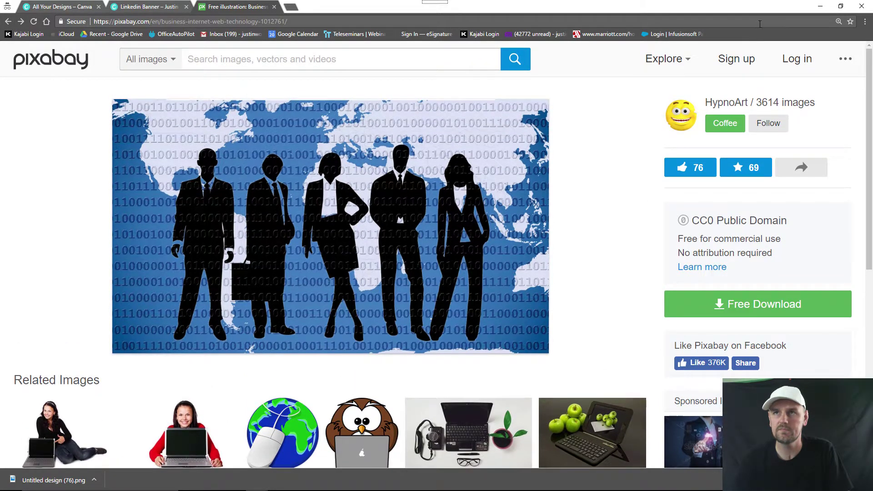
left_click(800, 59)
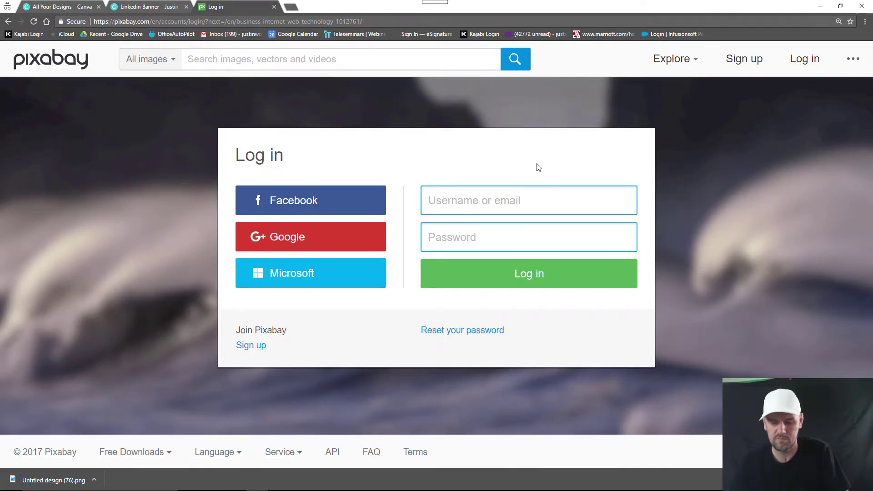
key("Tab")
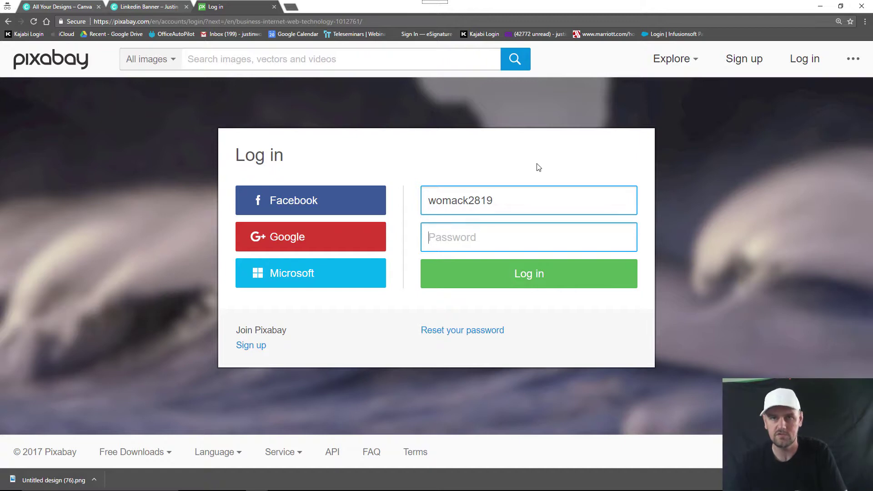
type("•••••••••")
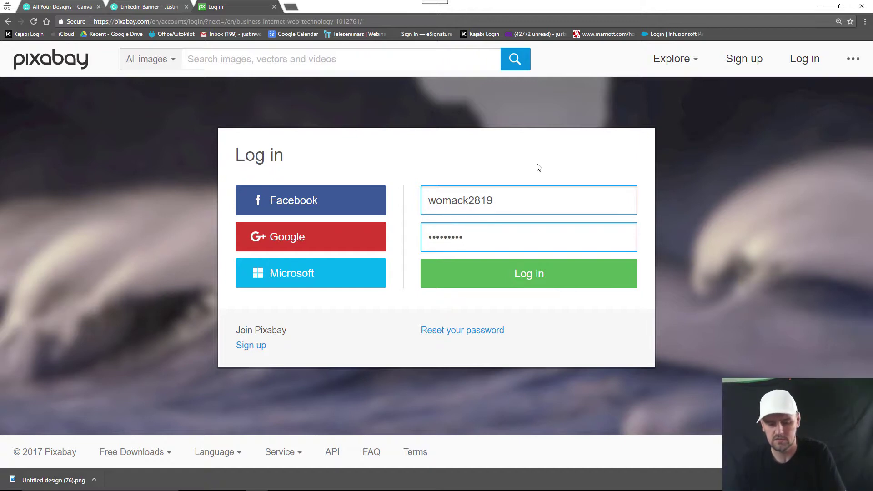
key("Return")
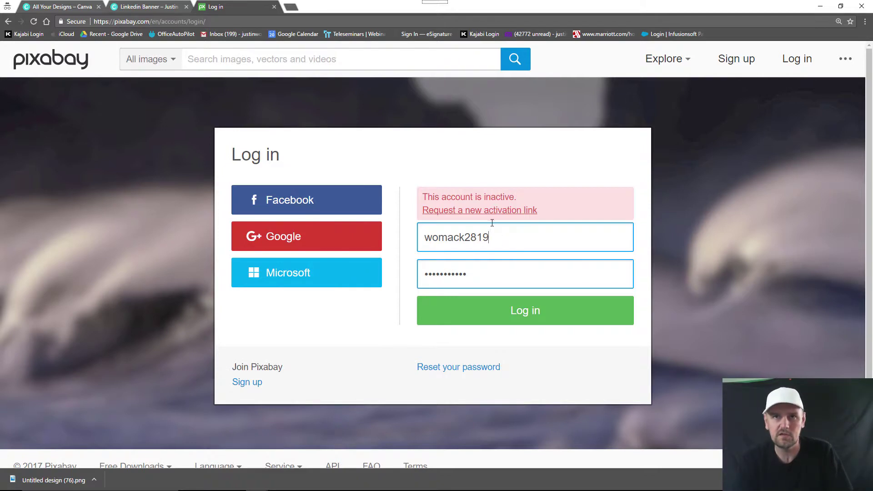
Step: Retry the Pixabay login with two other e-mail addresses and a retyped password
left_click_drag(507, 243, 382, 245)
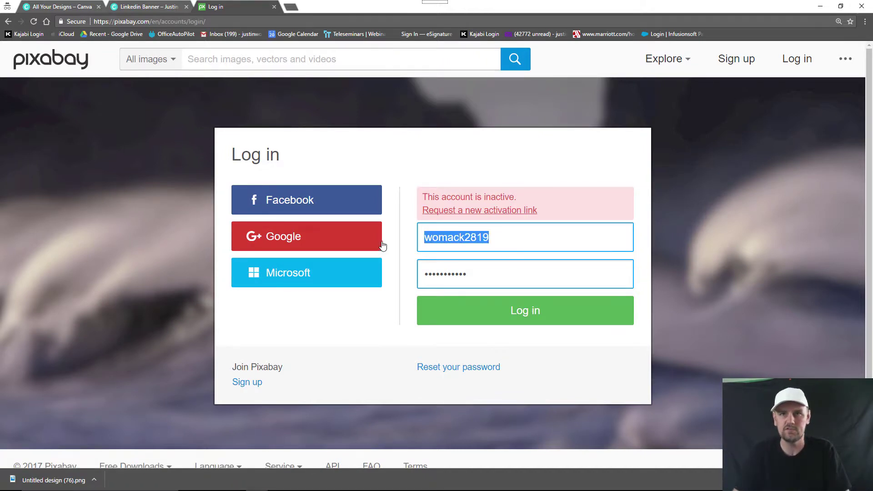
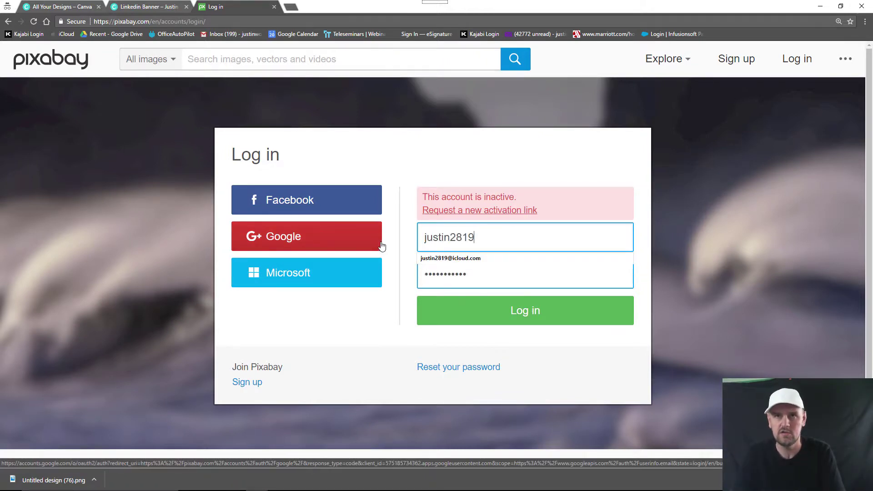
key("Tab")
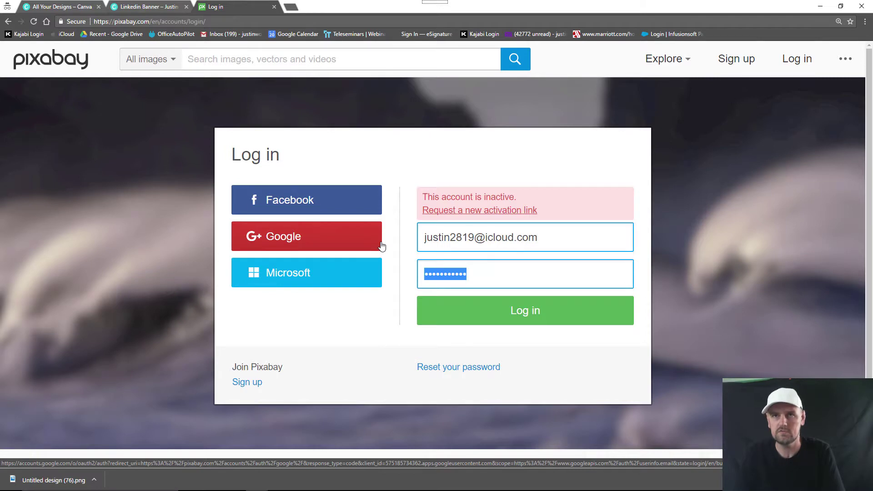
type("•••")
key("Return")
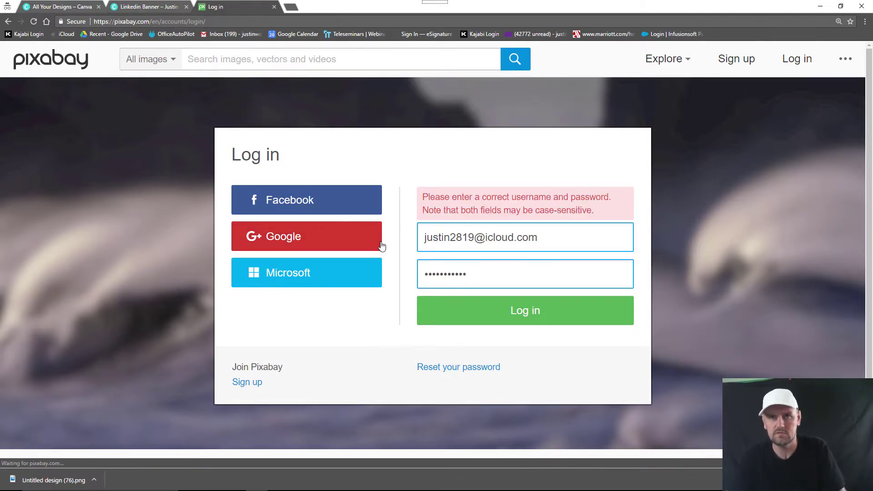
left_click_drag(554, 242, 212, 247)
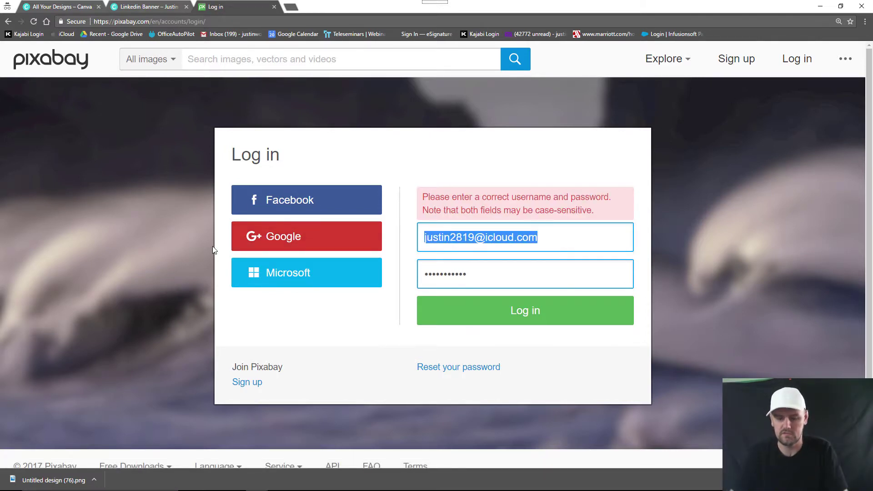
key("BackSpace")
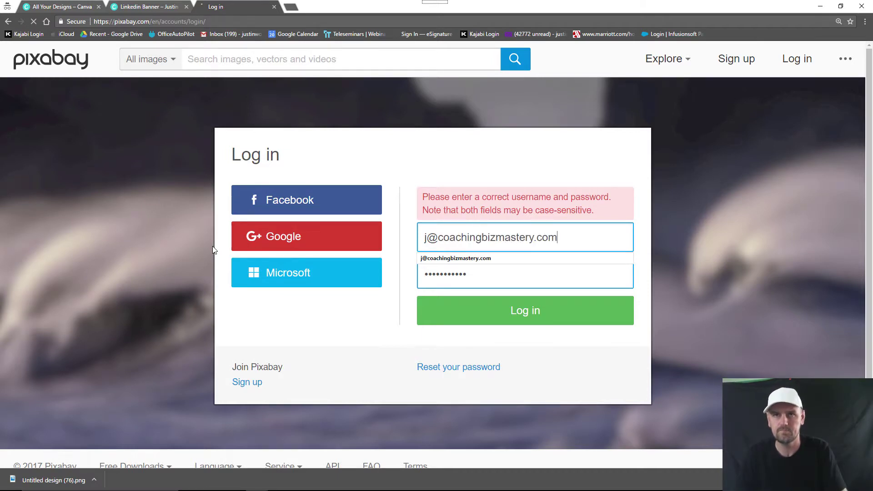
key("Return")
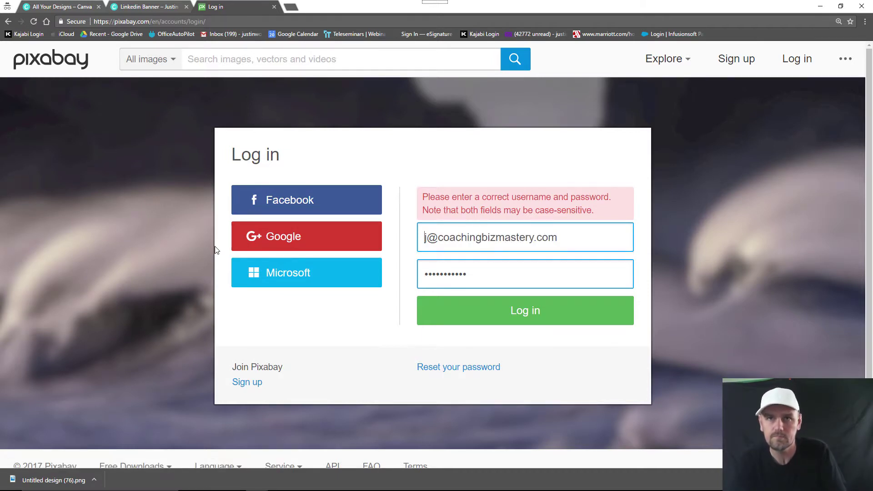
double_click(481, 276)
type("••••••••")
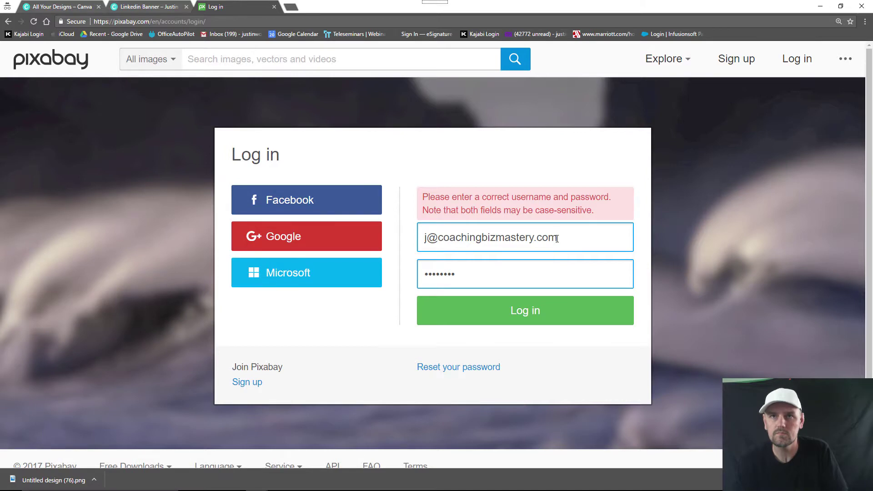
Step: Open icloud.com in a private tab and sign in with the Apple ID and password
left_click(290, 7)
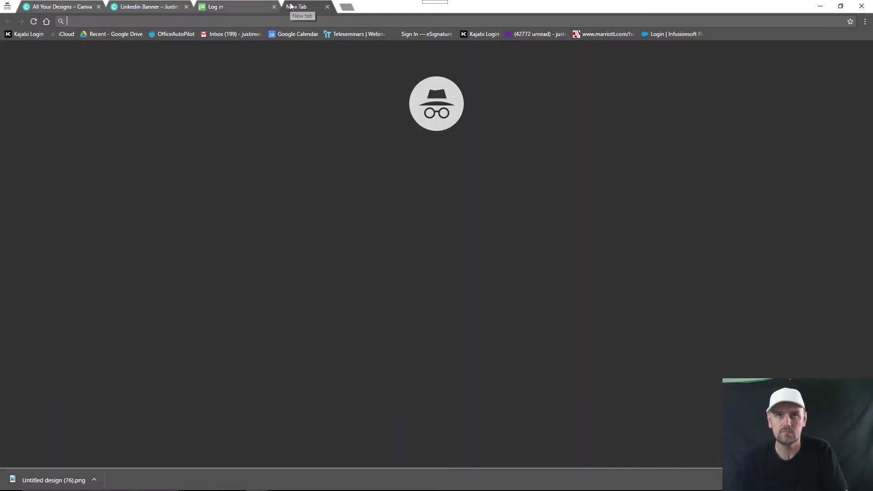
type("icloud.com")
key("Return")
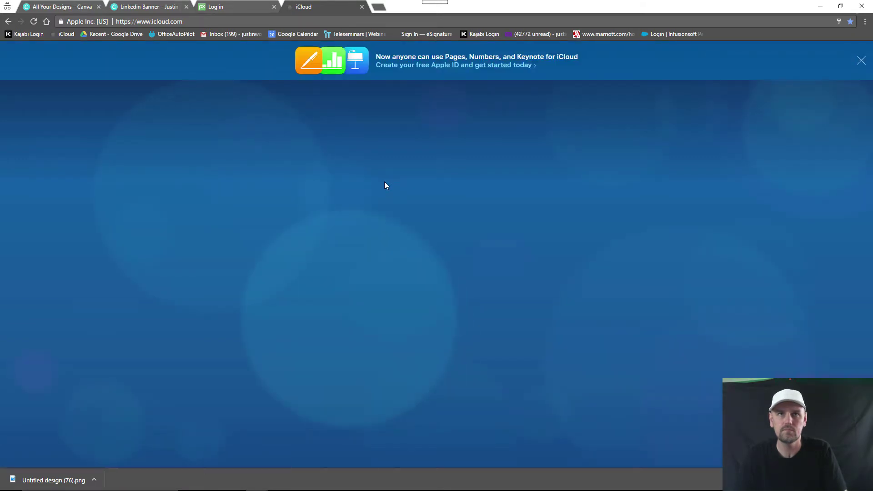
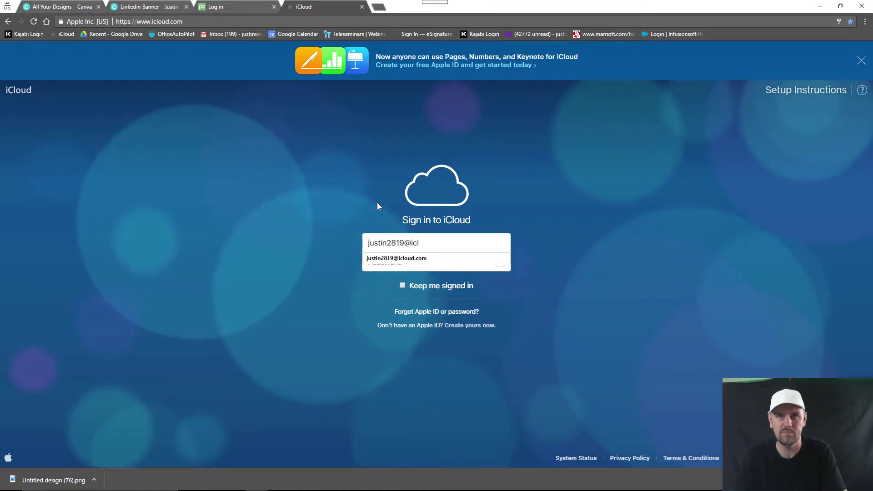
key("Down")
key("Return")
type("••••")
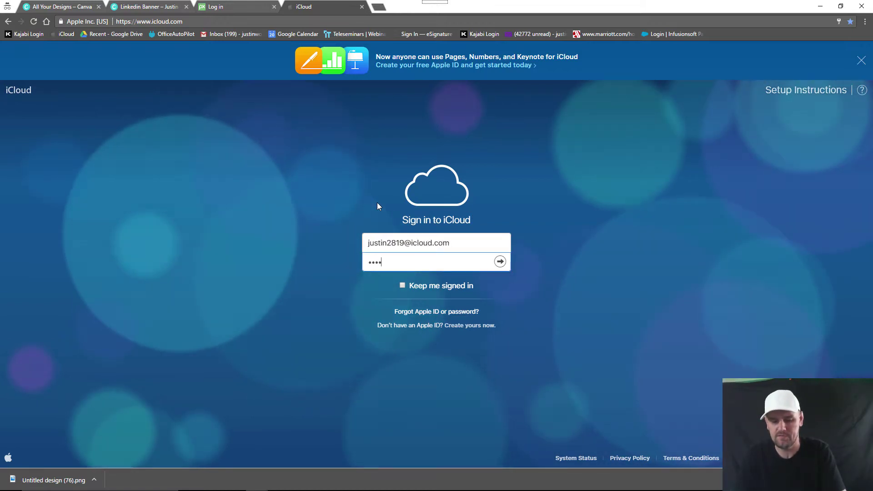
type("•••••")
key("Return")
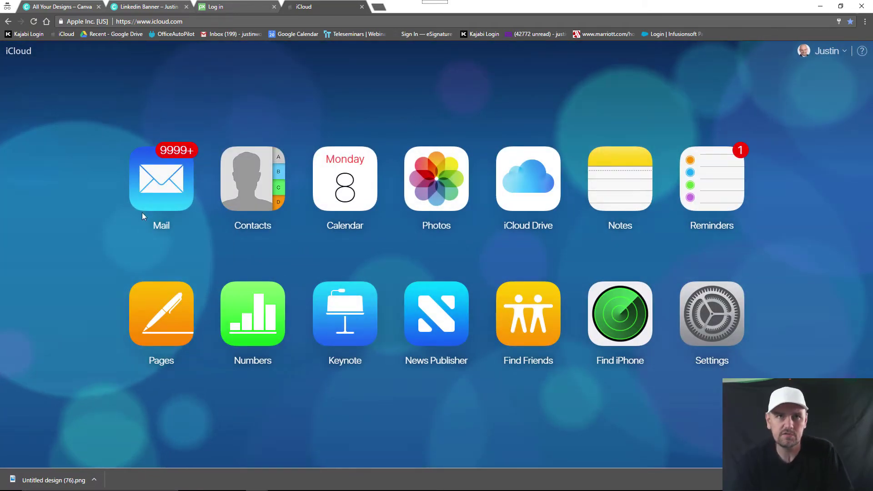
Step: Open the Pixabay activation e-mail in iCloud Mail and follow its activation link
left_click(150, 180)
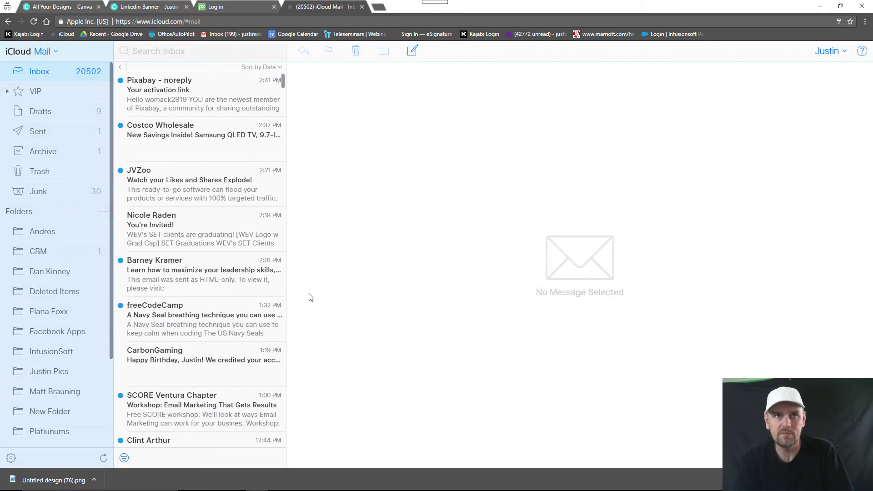
left_click(151, 98)
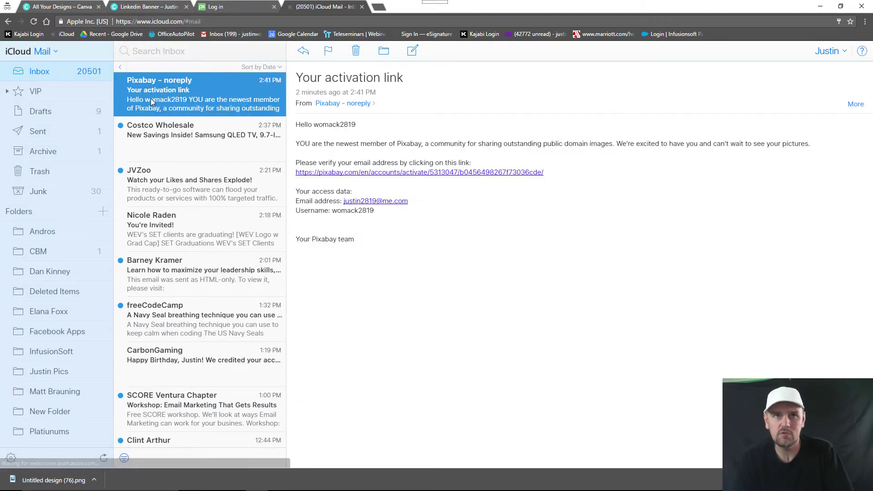
left_click(346, 174)
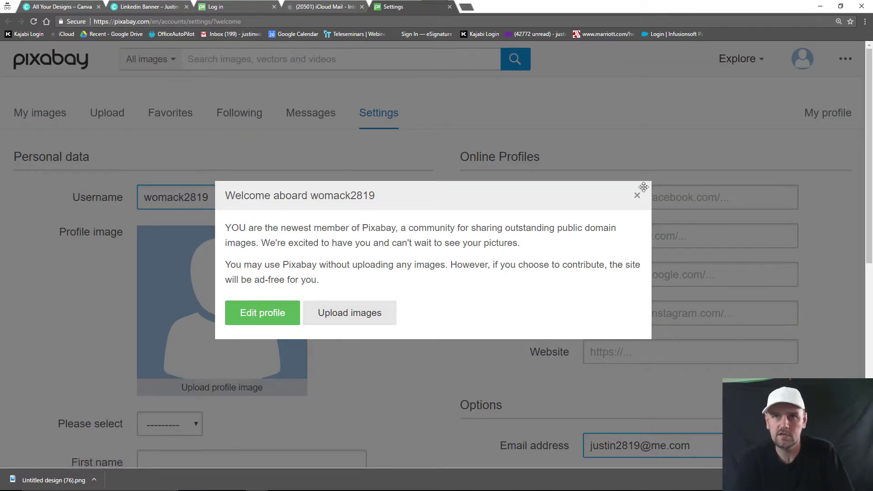
Step: Save the new account settings, then log in to Pixabay with the registered e-mail and password
left_click(637, 195)
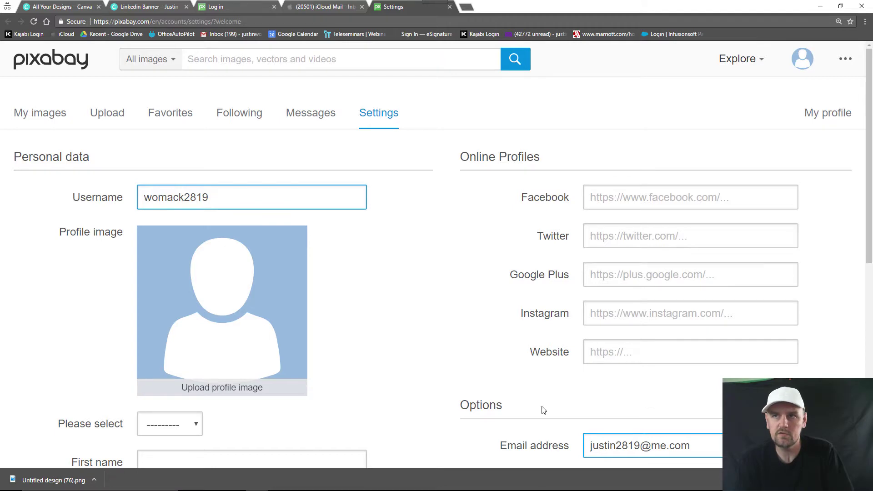
scroll(386, 393, "down", 8)
left_click(387, 395)
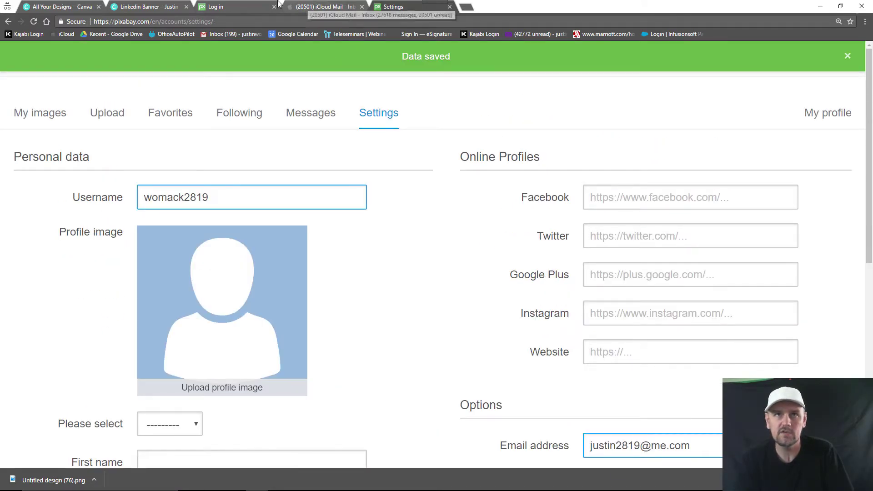
left_click(237, 6)
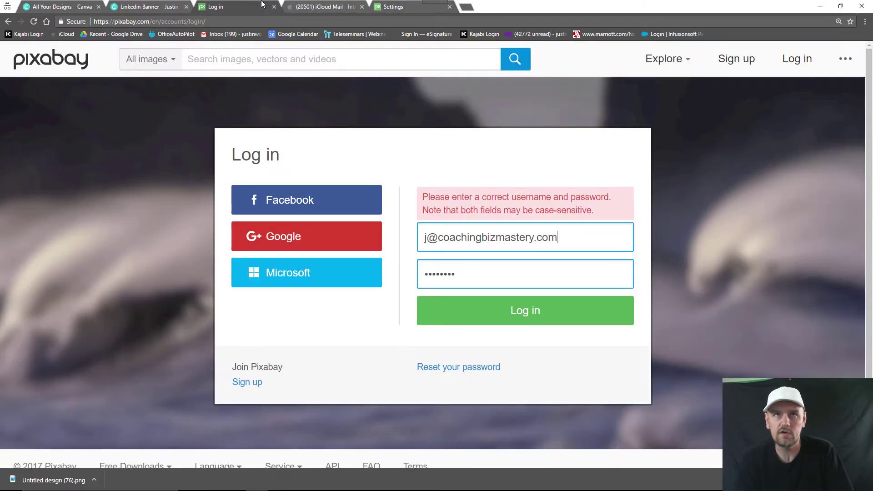
triple_click(563, 238)
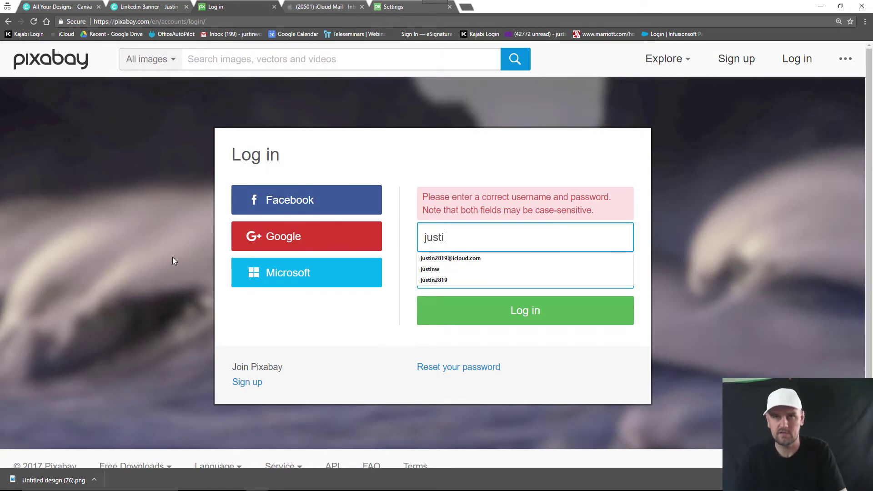
key("Tab")
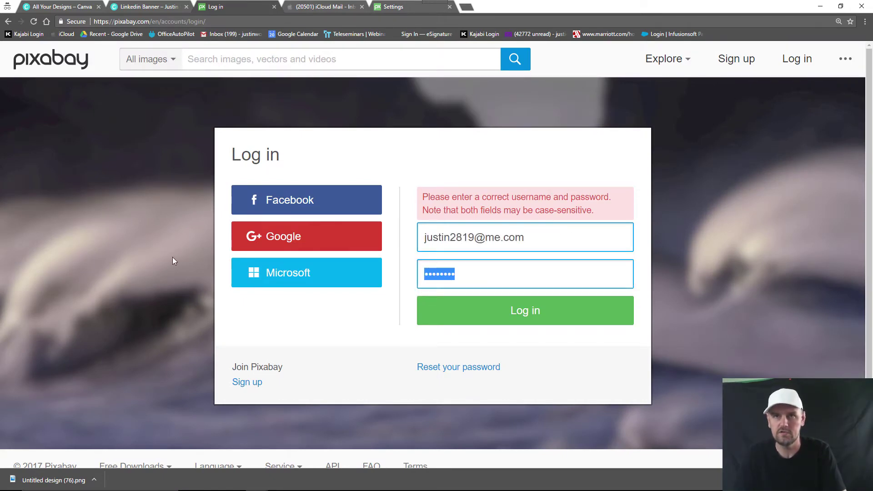
type("j••••••")
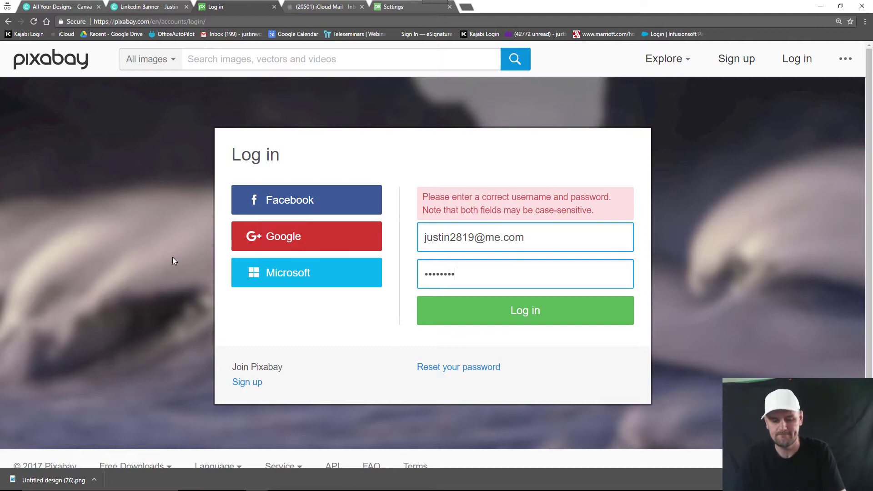
key("Return")
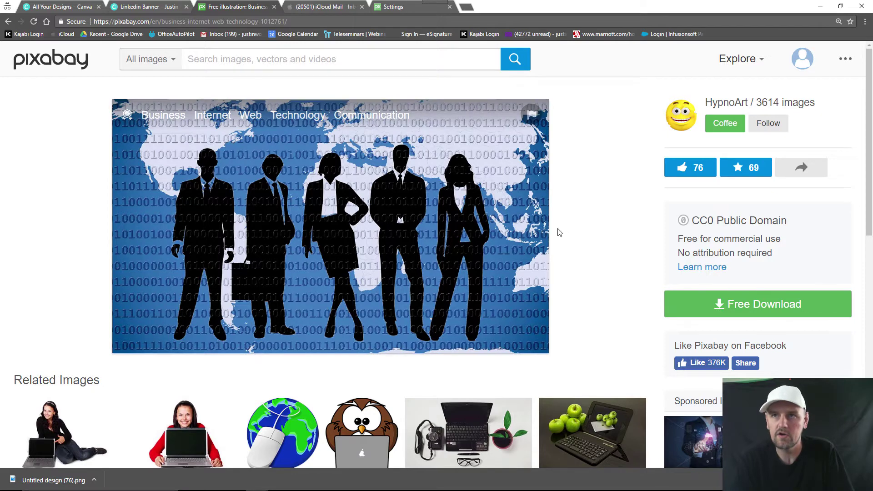
Step: Download the illustration at the largest 6000-pixel size as business-1012761.jpg
left_click(696, 300)
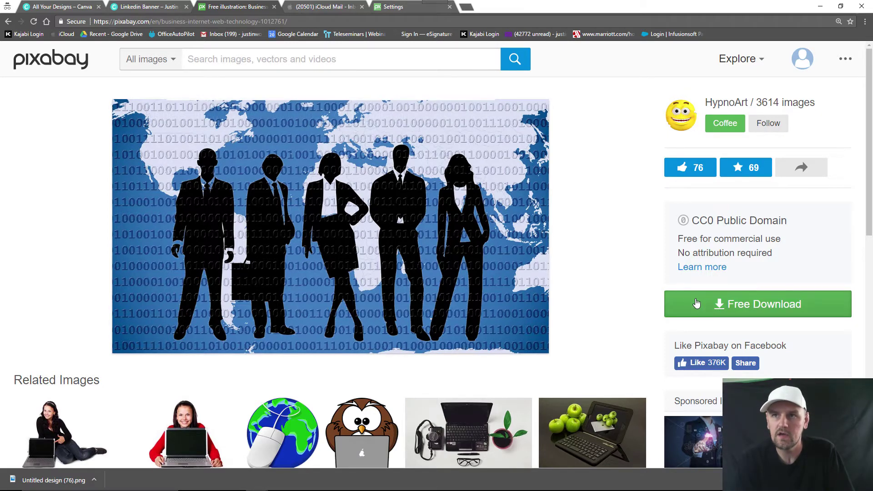
left_click(689, 408)
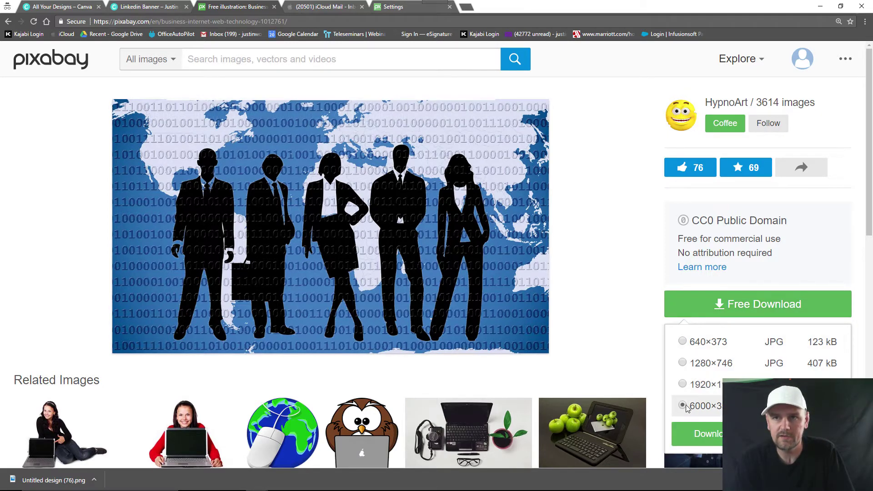
left_click(704, 439)
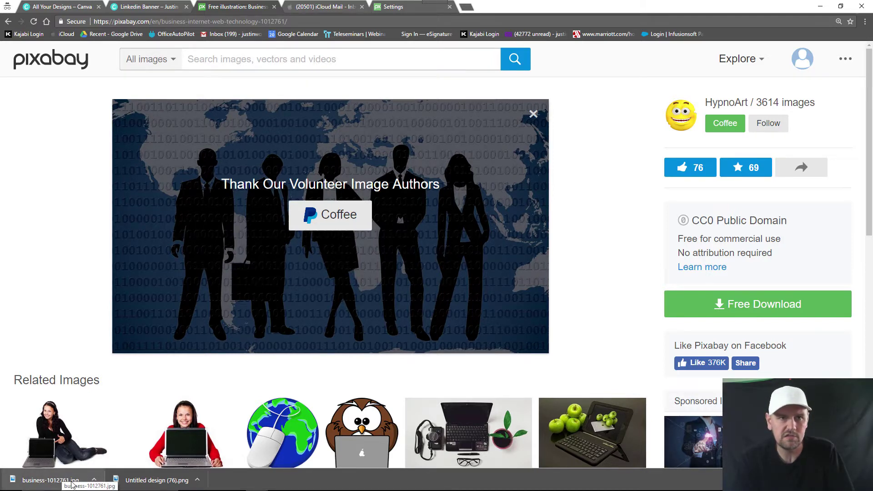
left_click(94, 480)
Step: Drag business-1012761.jpg from Explorer into Canva's uploads and set it as the banner background
left_click(110, 449)
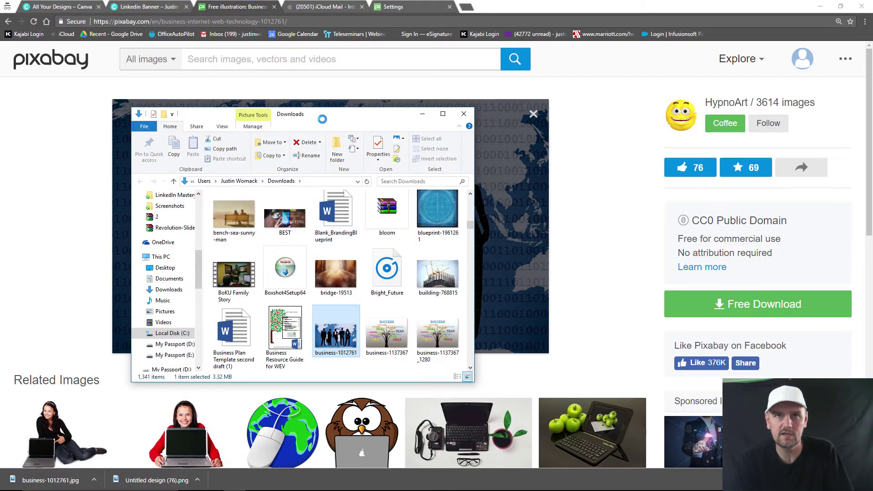
left_click_drag(322, 119, 564, 114)
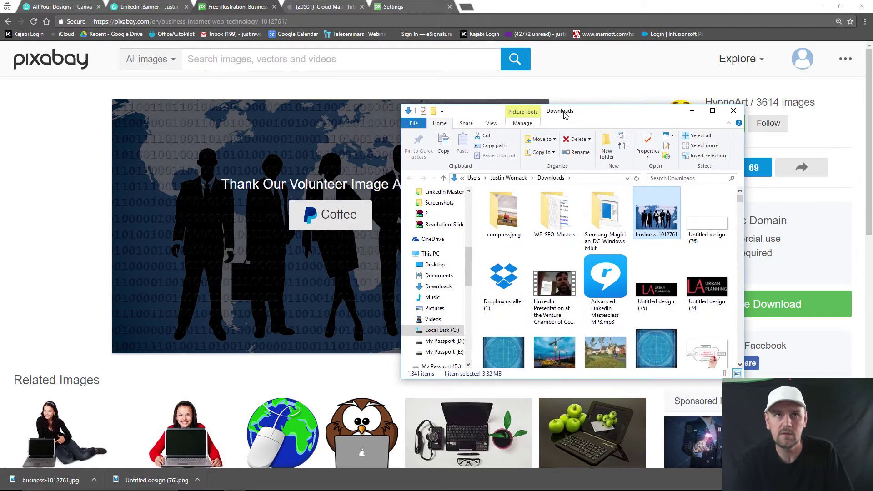
left_click(63, 5)
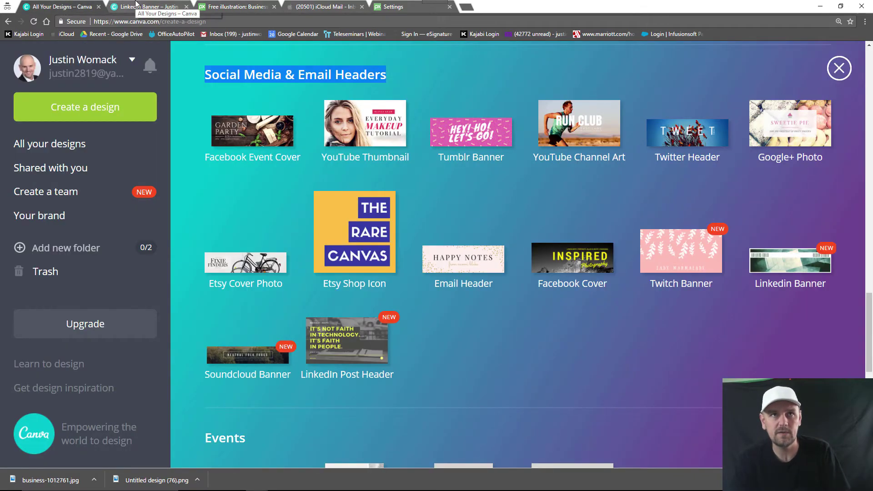
left_click(135, 5)
key("alt+Tab")
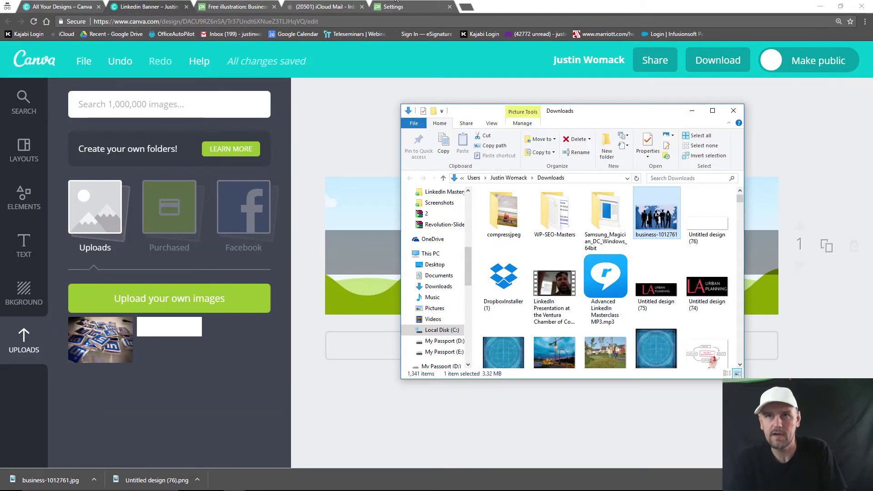
mouse_move(610, 109)
left_mouse_down()
mouse_move(431, 115)
mouse_move(611, 119)
left_mouse_up()
left_click_drag(644, 230, 208, 421)
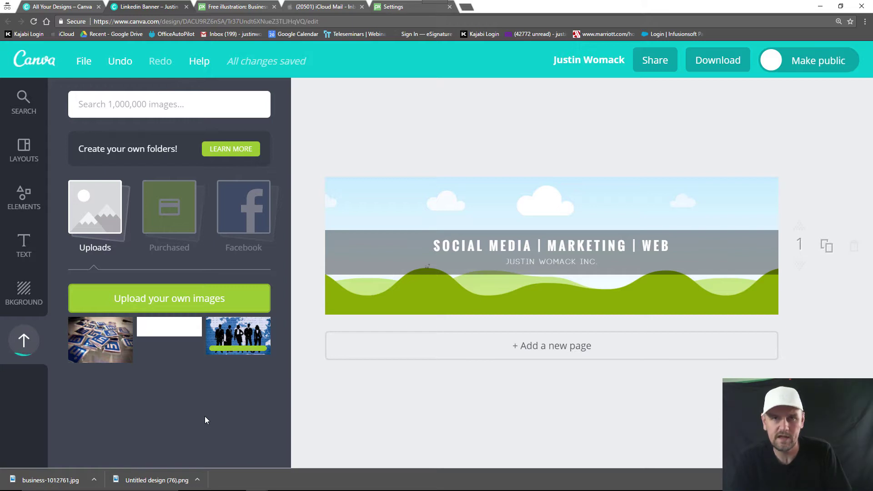
left_click(229, 350)
left_click_drag(508, 245, 438, 212)
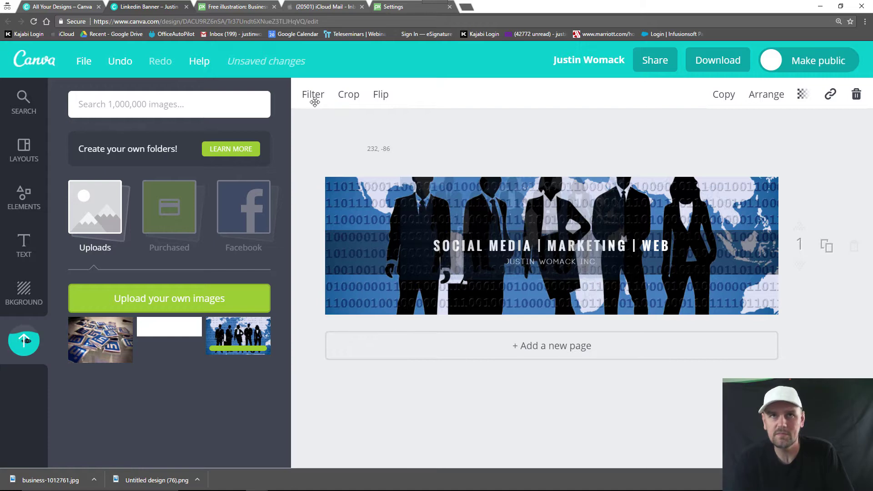
Step: Drop the silhouette image onto the banner as background, crop it and slide it down in the frame
left_click_drag(315, 97, 522, 338)
left_click(469, 134)
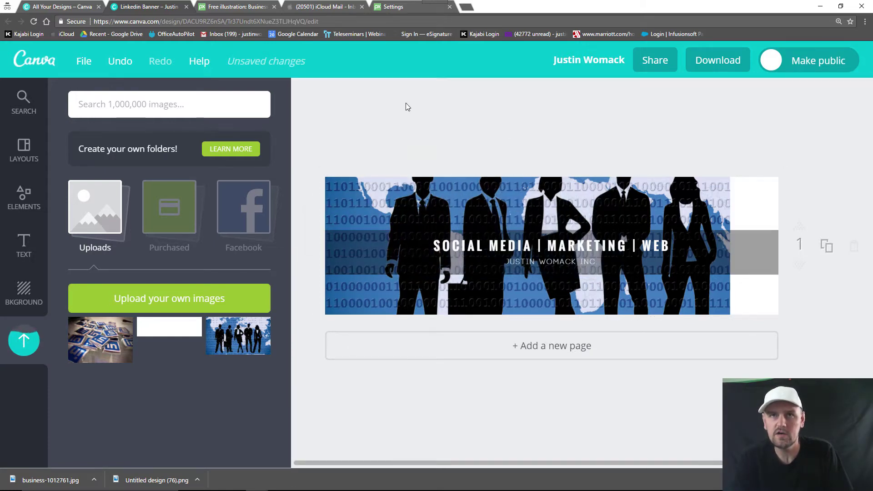
left_click(375, 269)
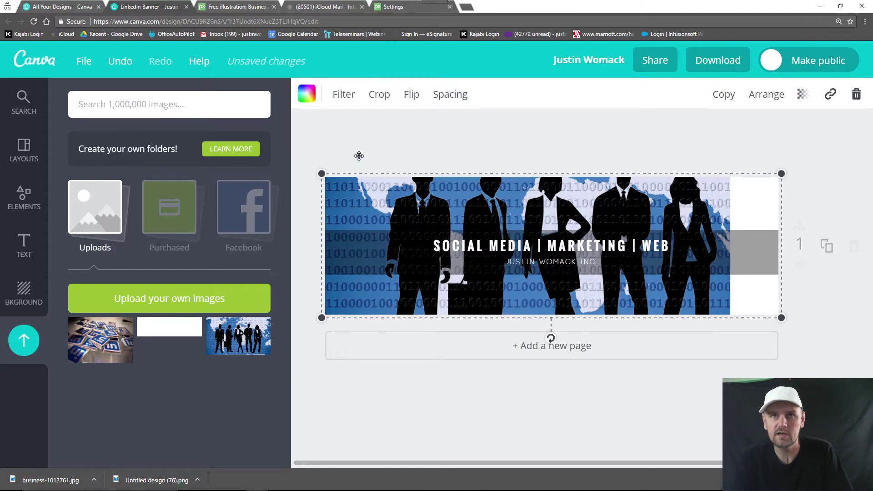
left_click(380, 104)
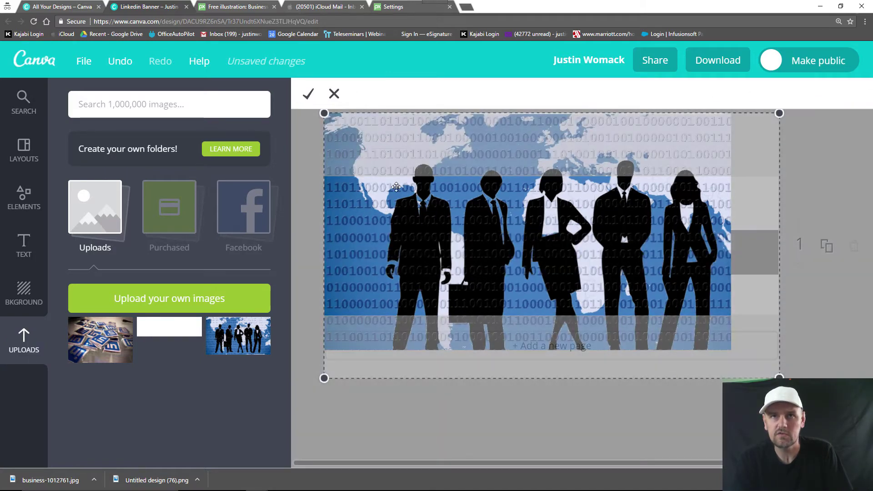
left_click_drag(396, 187, 394, 252)
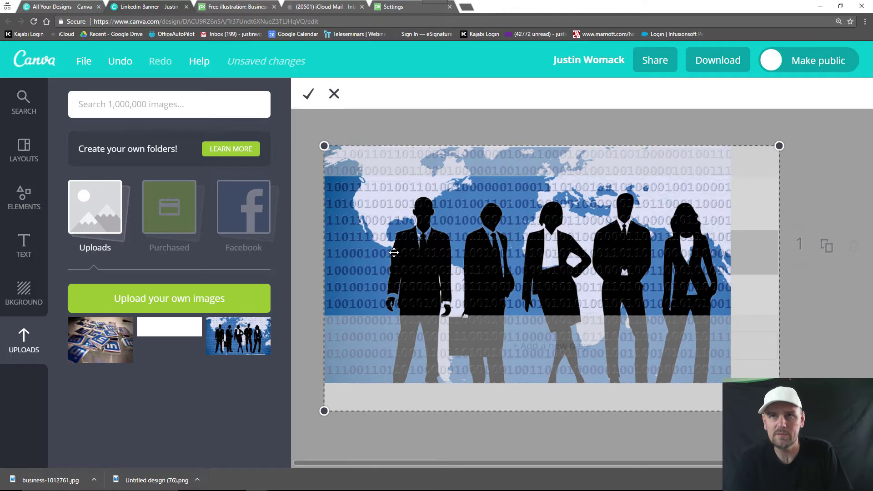
left_click(307, 97)
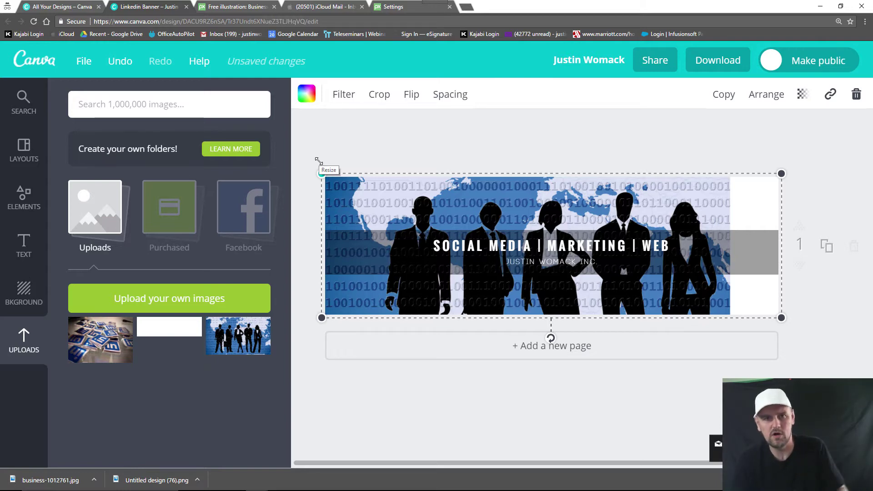
Step: Shift the cropped silhouette image right so the five figures sit centred behind the text
left_click(391, 423)
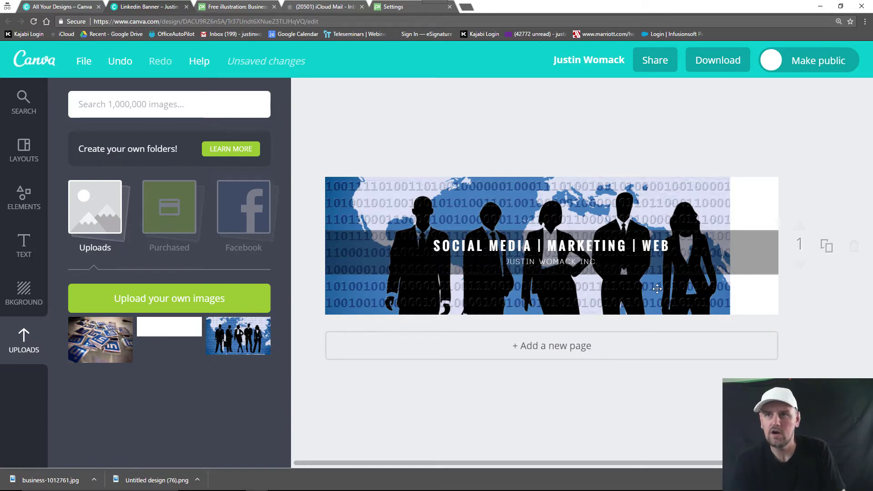
left_click(626, 303)
left_click_drag(626, 302, 644, 296)
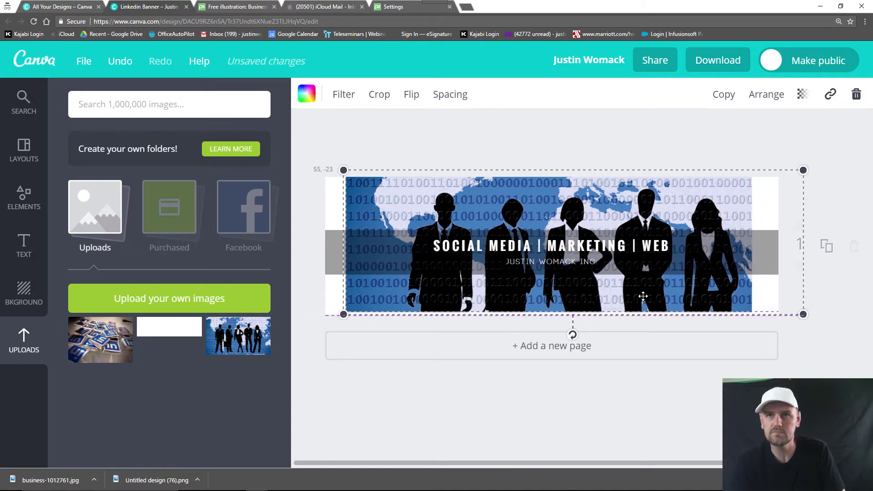
left_click(629, 146)
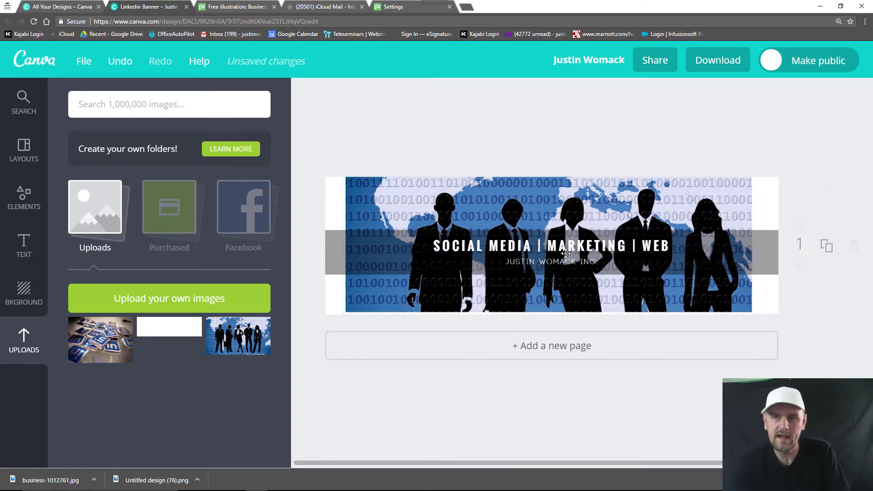
Step: Download the finished banner with the File Type kept at PNG (Recommended)
left_click(729, 69)
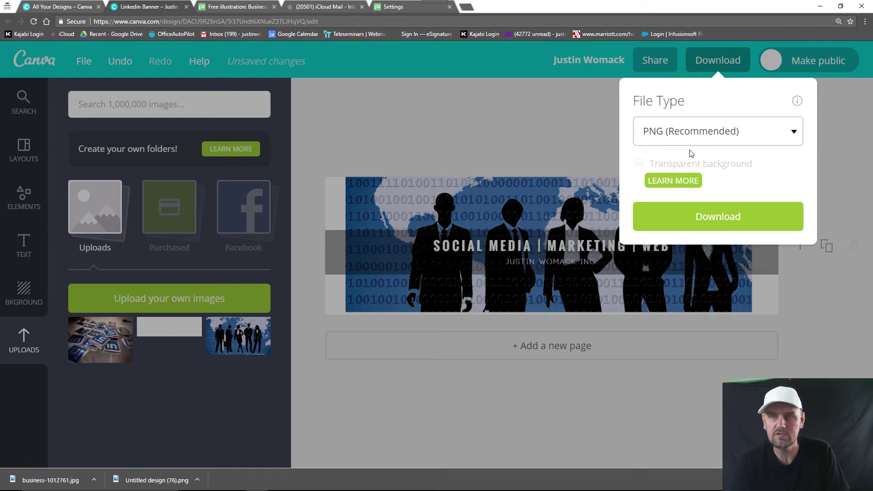
left_click(694, 222)
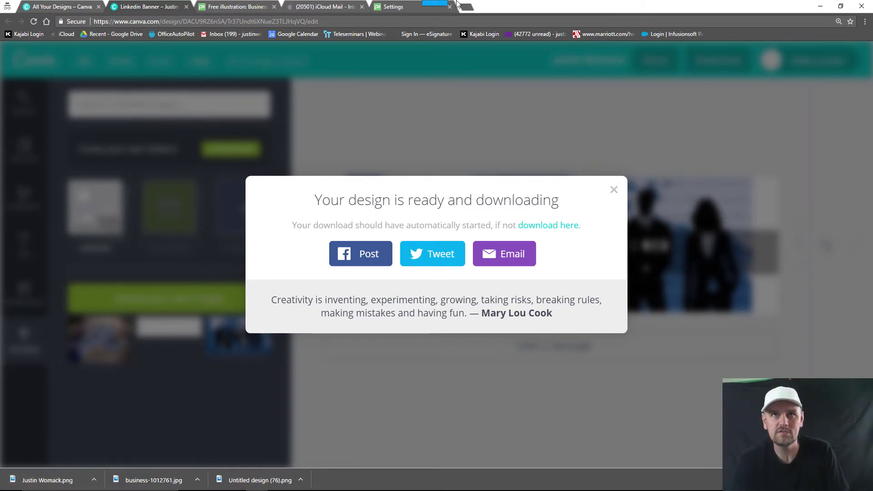
left_click(468, 8)
Step: Load linkedin.com and go to your own profile page via Me > View profile
type("linekd")
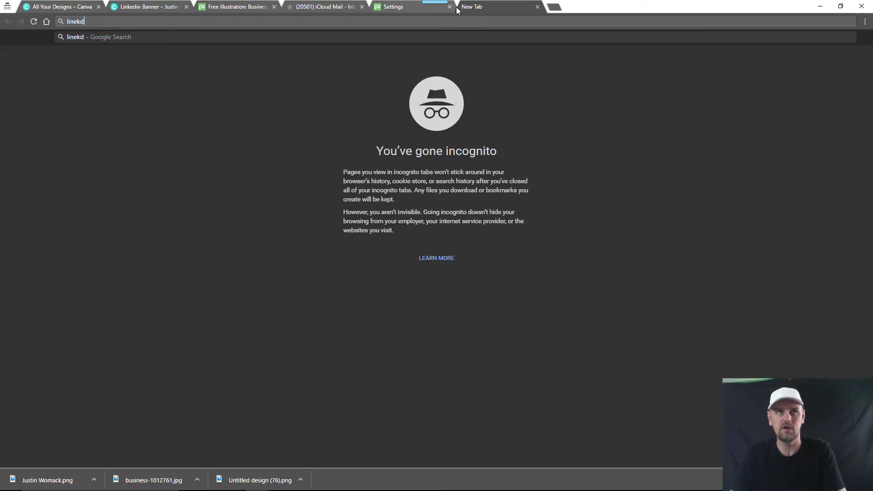
key("BackSpace")
key("BackSpace")
key("BackSpace")
type("kedin")
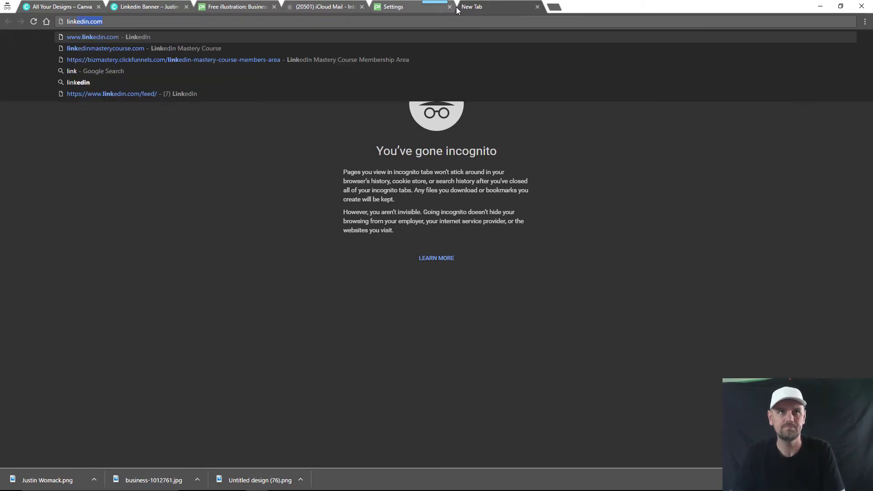
type(".com")
key("Return")
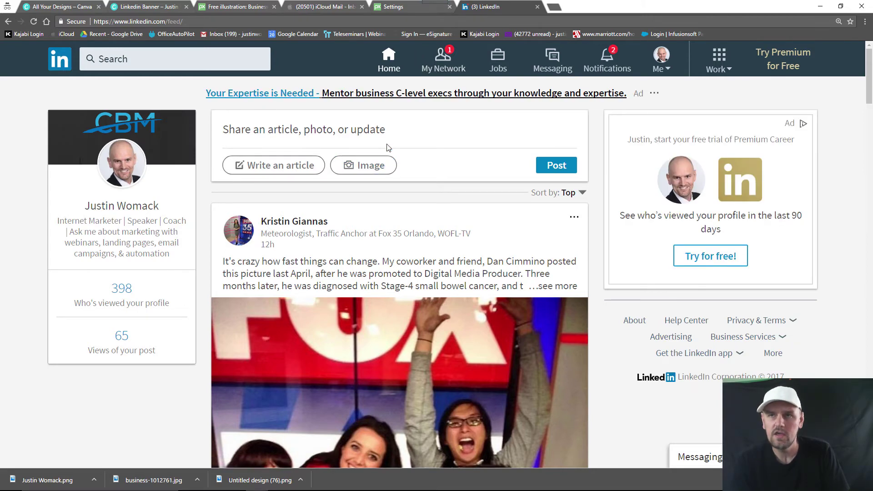
left_click(660, 68)
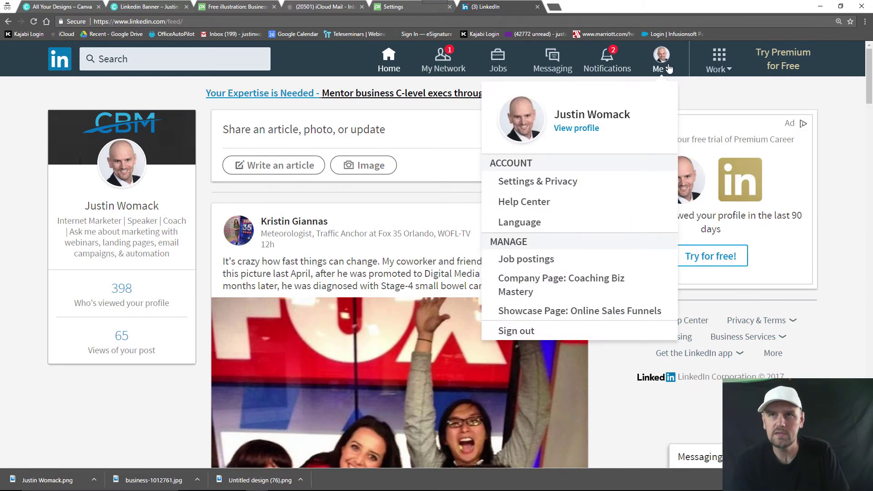
left_click(595, 130)
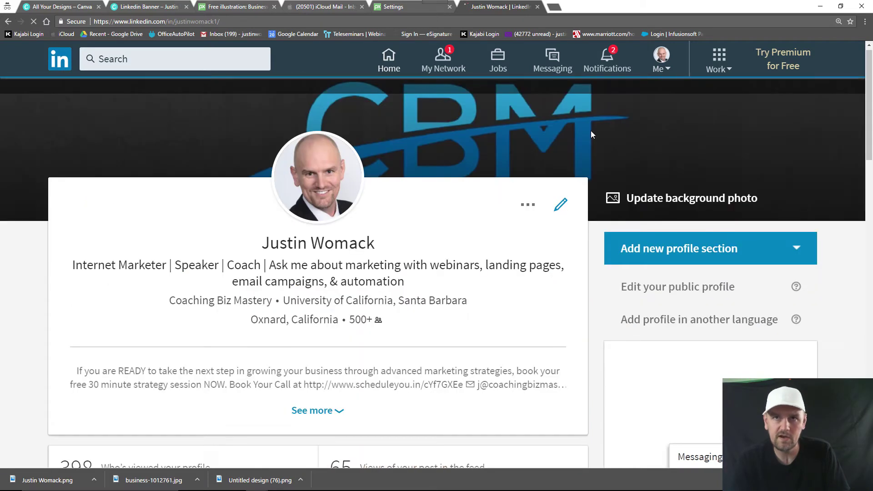
Step: Start uploading a new background photo with the downloaded banner, then cancel the dialog
left_click(664, 199)
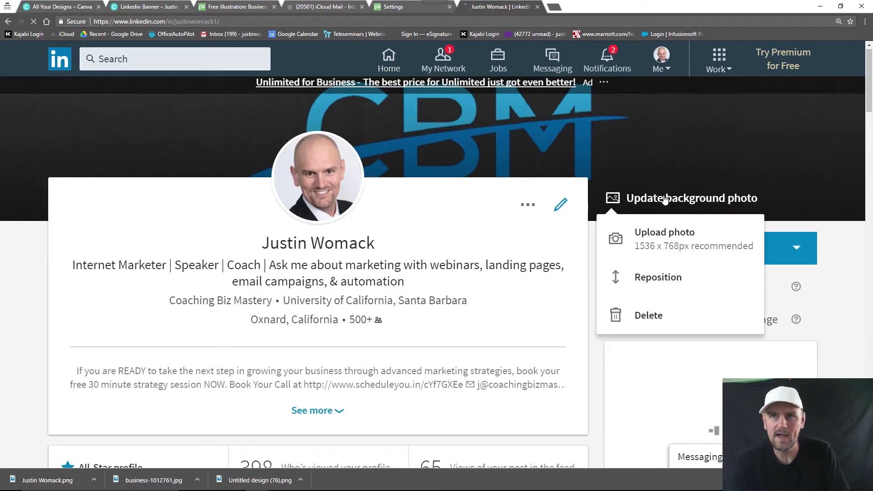
left_click(652, 242)
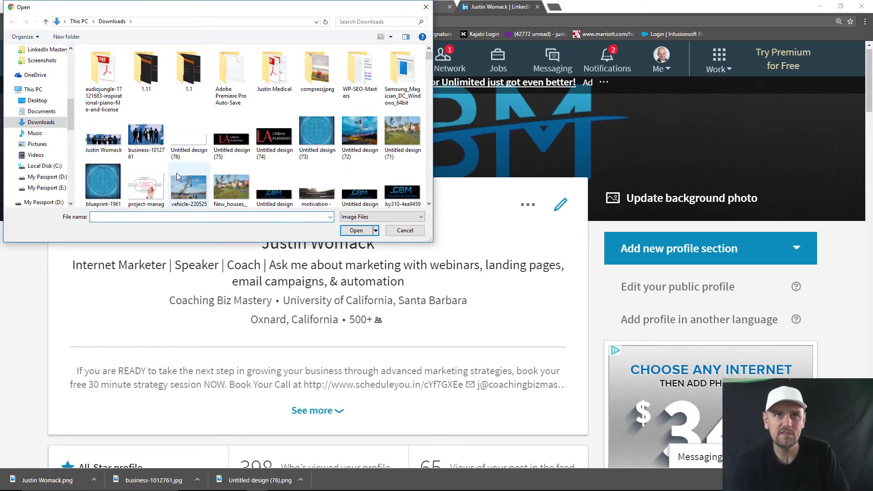
left_click(108, 144)
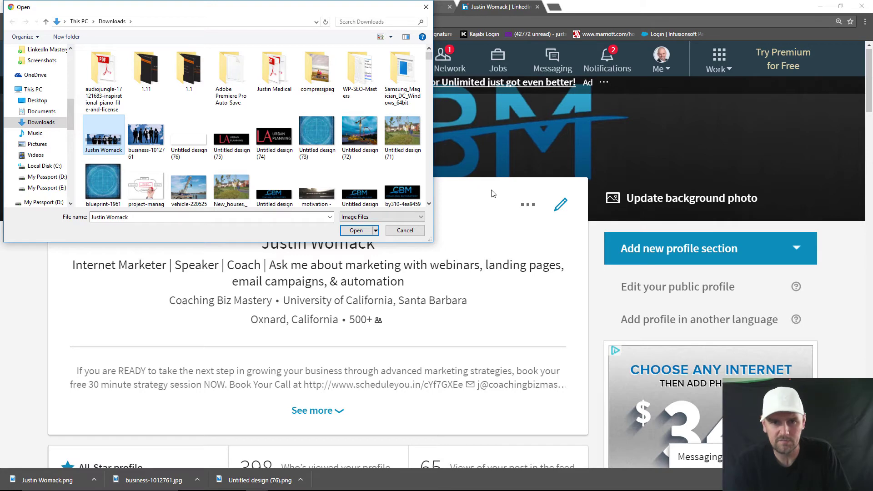
left_click(404, 230)
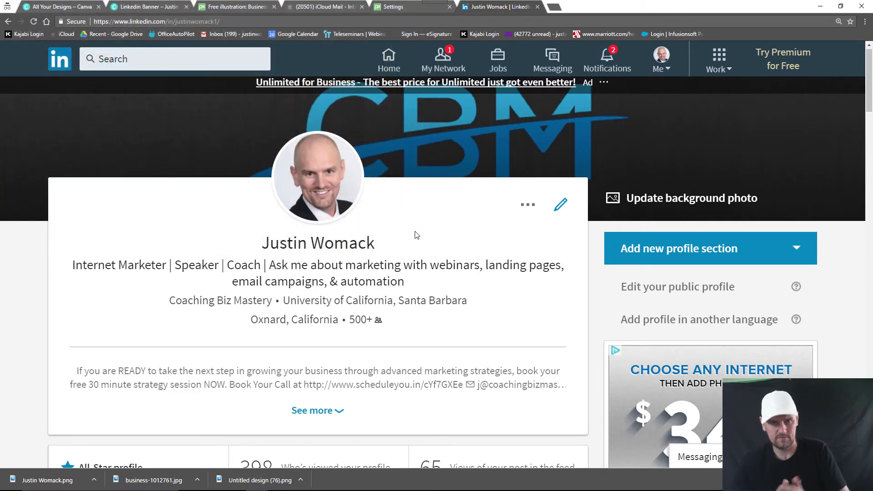